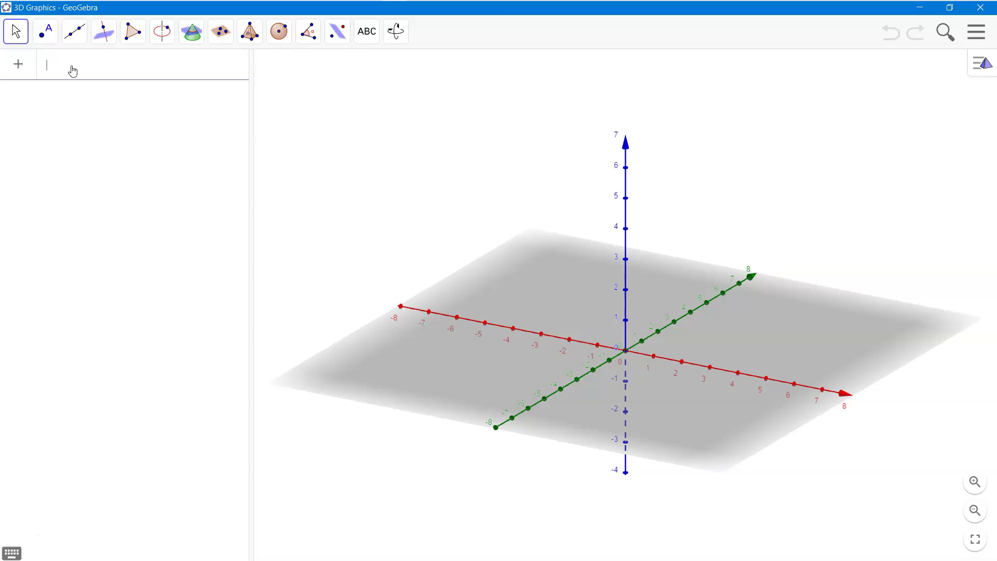
# - Enter (a1,b1,c1) through (a4,b4,c4) to create points A–D with auto-created coordinate sliders
pyautogui.click(73, 71)
pyautogui.write('(a1,b1,c1')
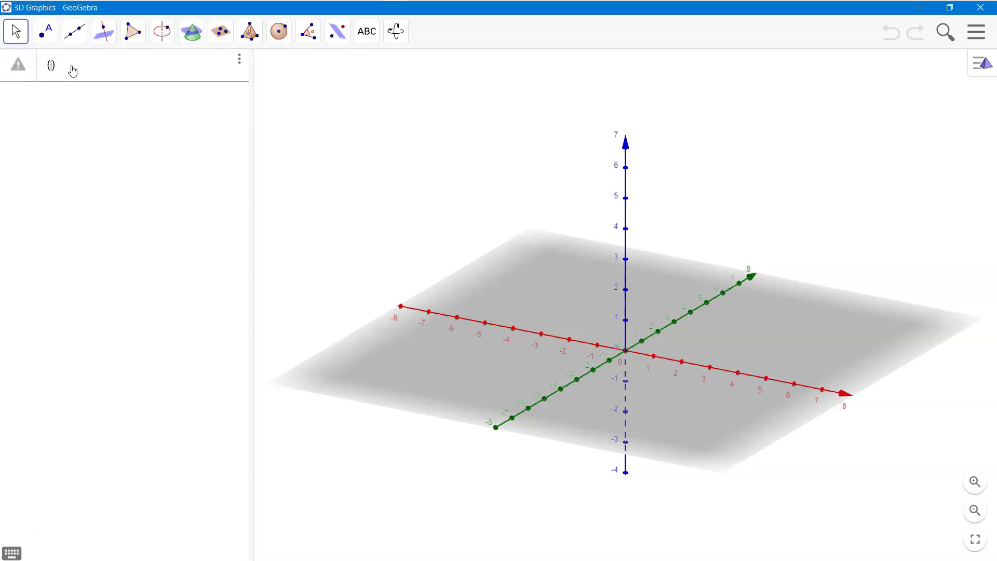
pyautogui.press('Return')
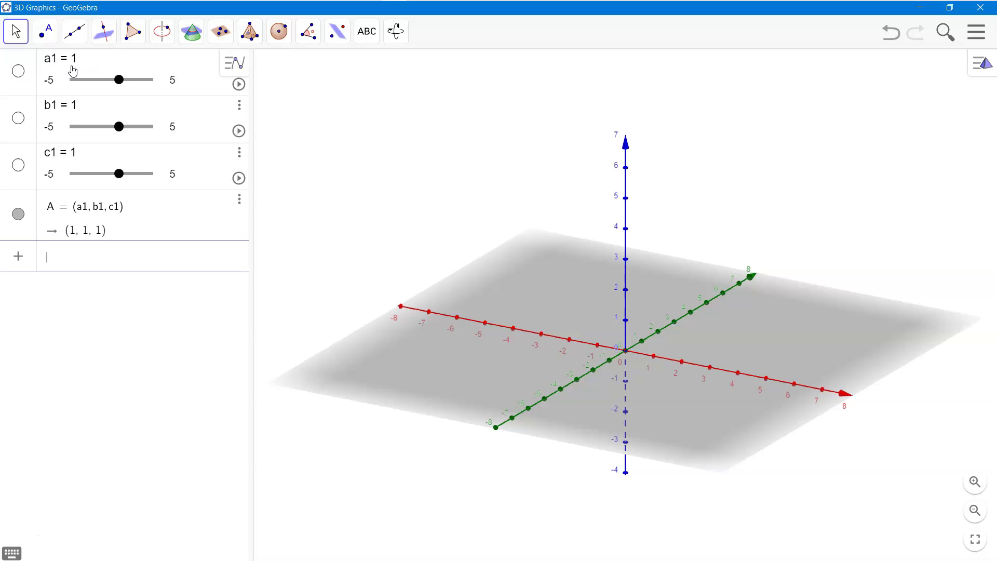
pyautogui.write('(a2,b2,c2')
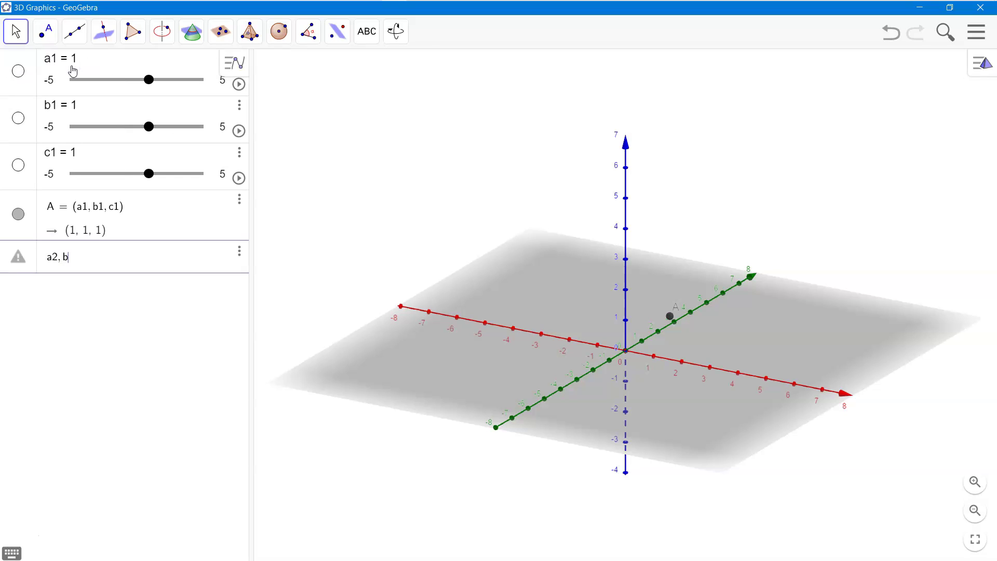
pyautogui.press('Return')
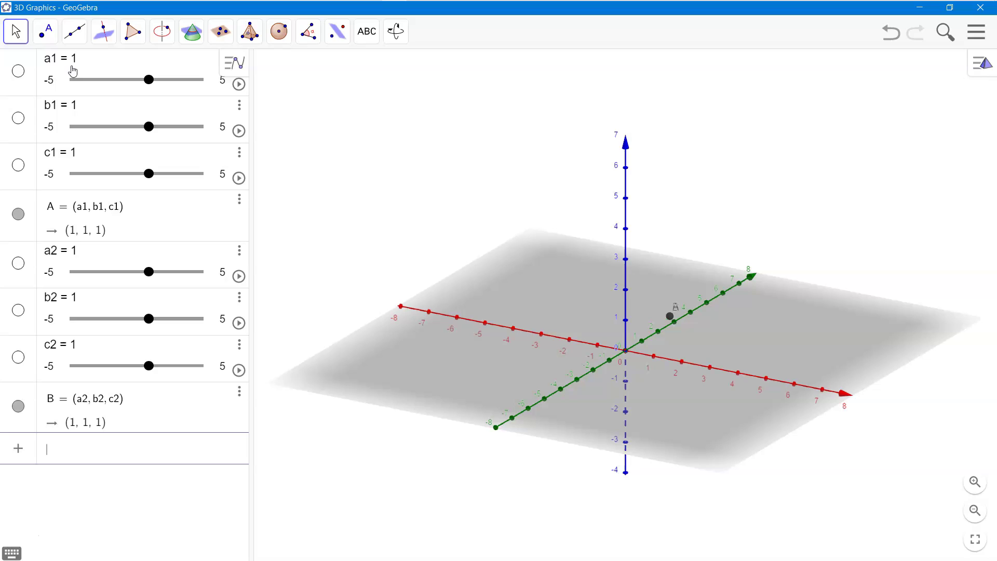
pyautogui.write('a3, b')
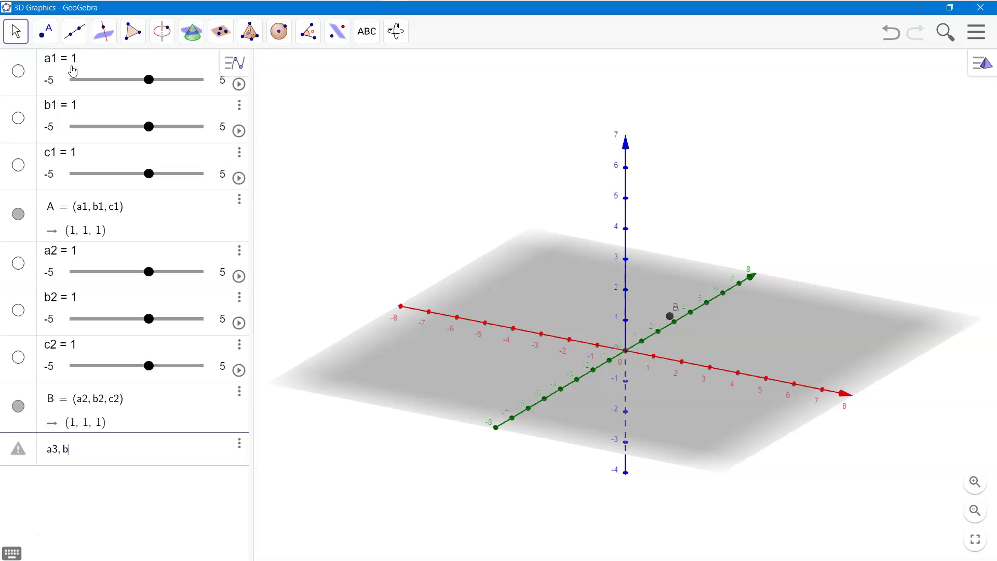
pyautogui.write('3, c3')
pyautogui.press('Return')
pyautogui.write('a')
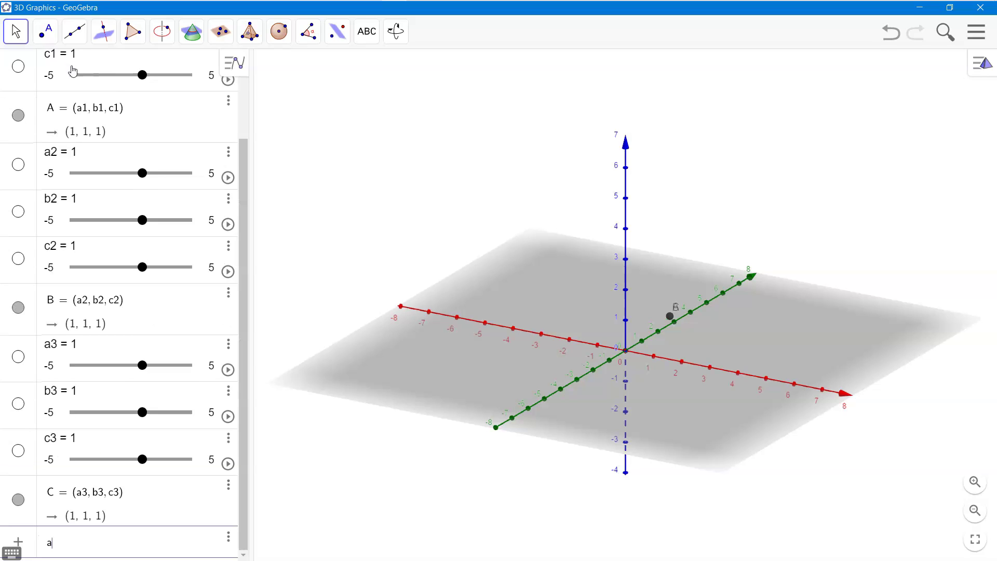
pyautogui.write('4,b4,c4')
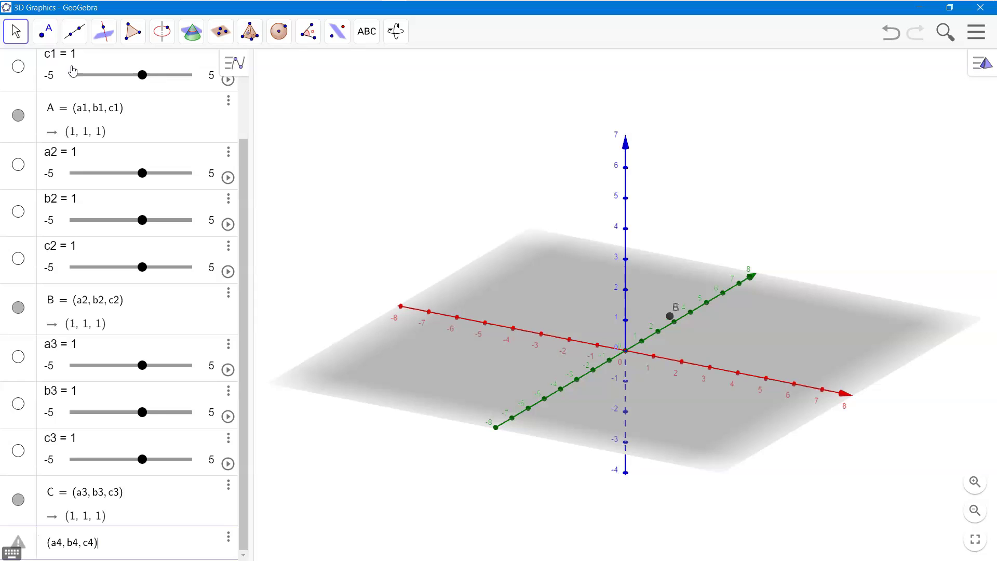
pyautogui.press('Return')
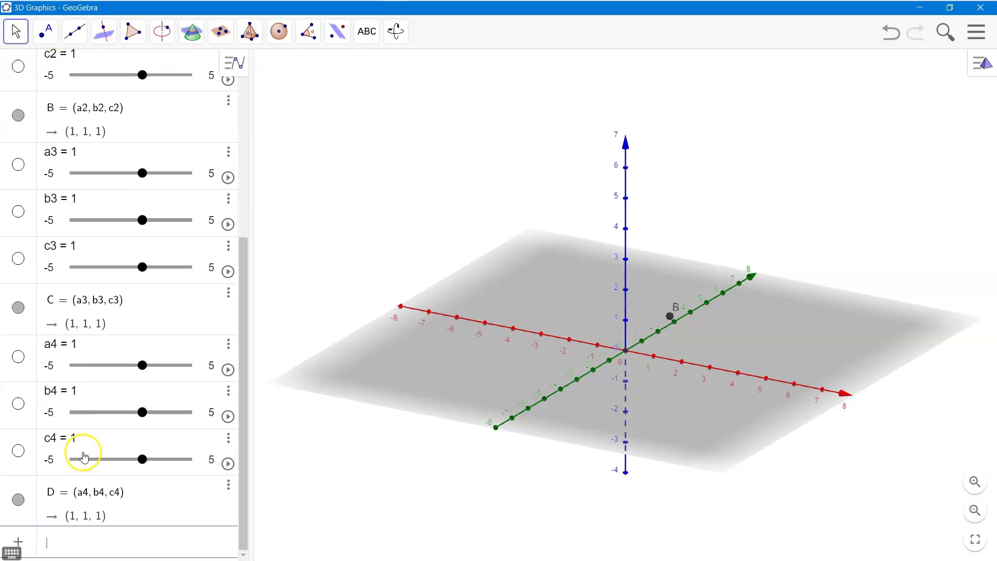
# - Move point D to (1, 2.5, 4) and lift point C to c3 = 2.7
pyautogui.moveTo(142, 459); pyautogui.dragTo(177, 461)
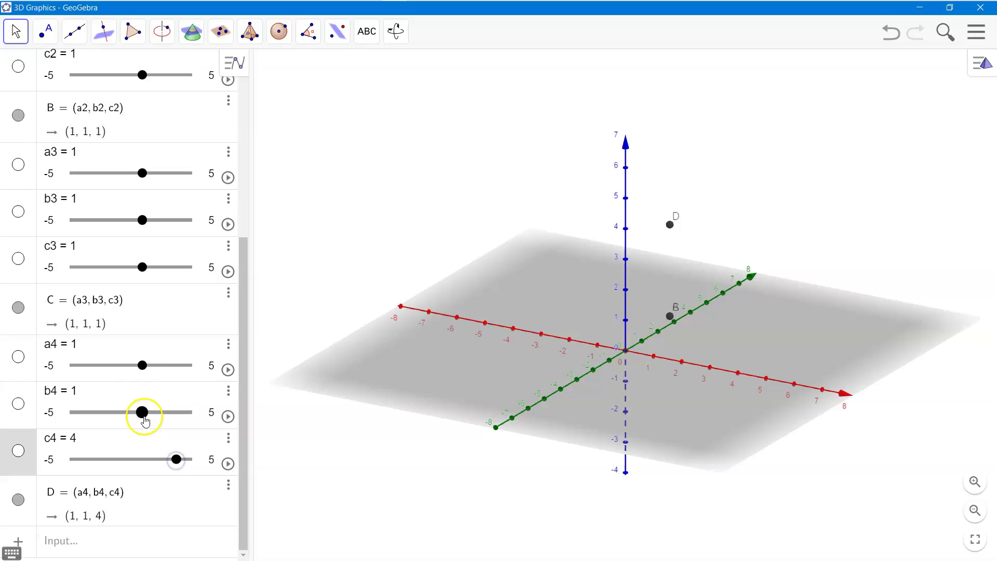
pyautogui.moveTo(143, 412); pyautogui.dragTo(159, 412)
pyautogui.moveTo(141, 272)
pyautogui.mouseDown()
pyautogui.moveTo(173, 271)
pyautogui.moveTo(161, 271)
pyautogui.mouseUp()
# - Shift point B to (1, 5, 1) and point A to (4.3, 2, 5) with their sliders
pyautogui.scroll(5, 157, 194)
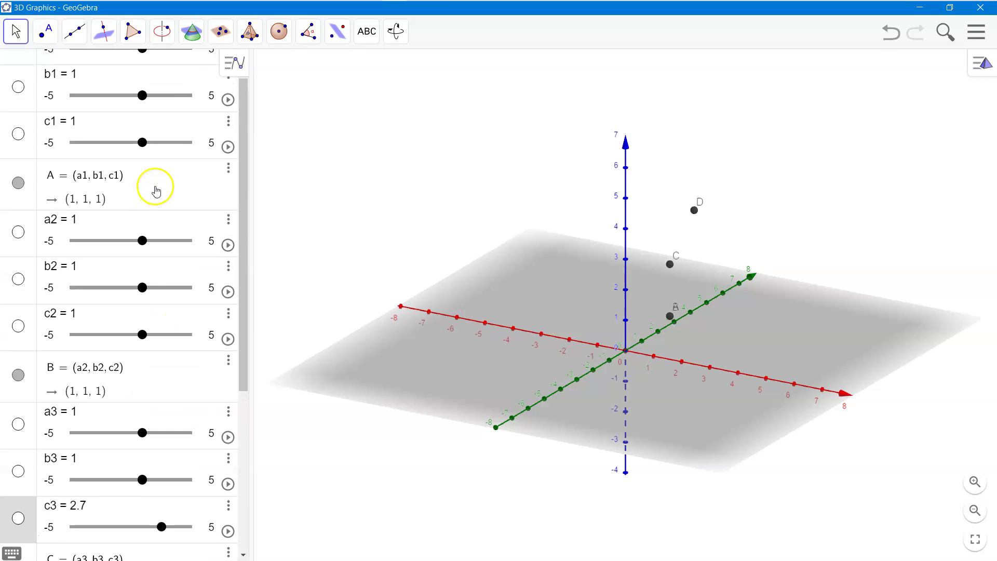
pyautogui.moveTo(142, 287); pyautogui.dragTo(199, 290)
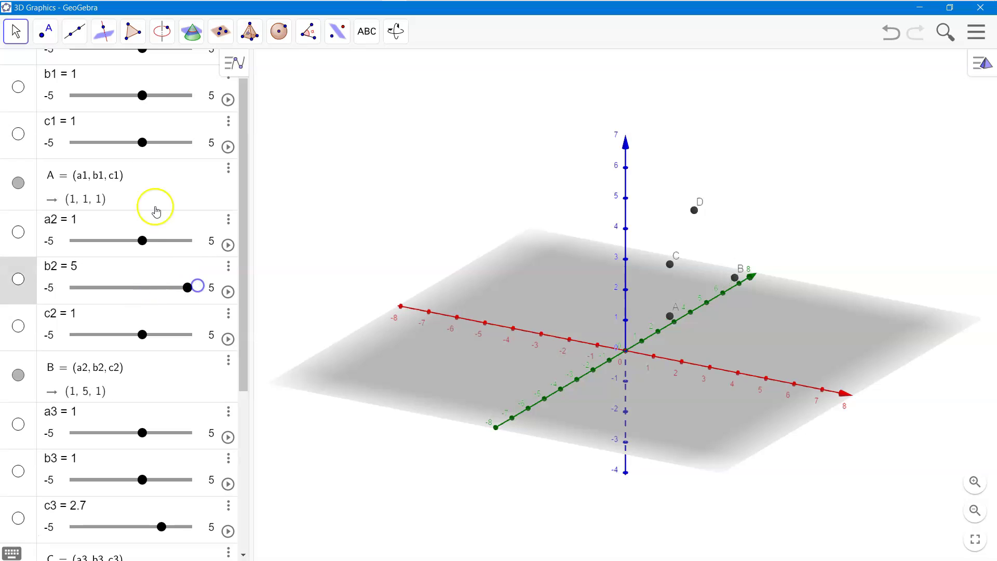
pyautogui.moveTo(143, 96)
pyautogui.mouseDown()
pyautogui.moveTo(100, 101)
pyautogui.moveTo(154, 102)
pyautogui.mouseUp()
pyautogui.scroll(1, 144, 114)
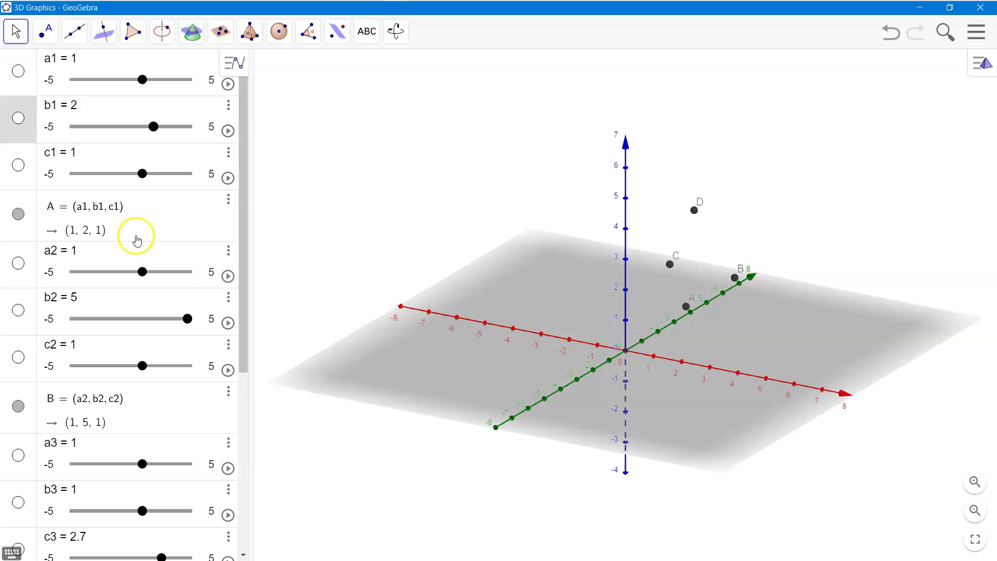
pyautogui.moveTo(141, 175); pyautogui.dragTo(193, 178)
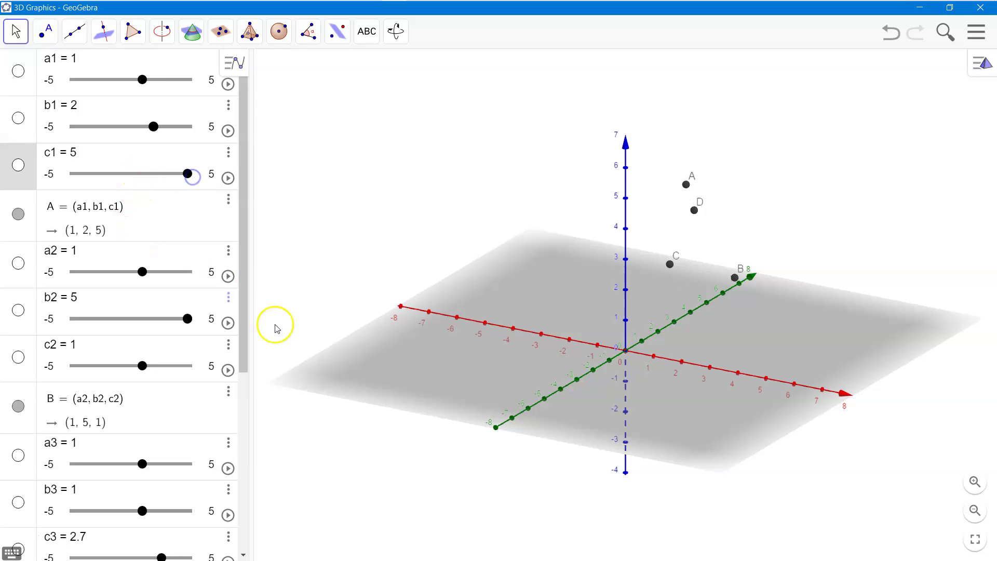
pyautogui.moveTo(141, 80); pyautogui.dragTo(180, 86)
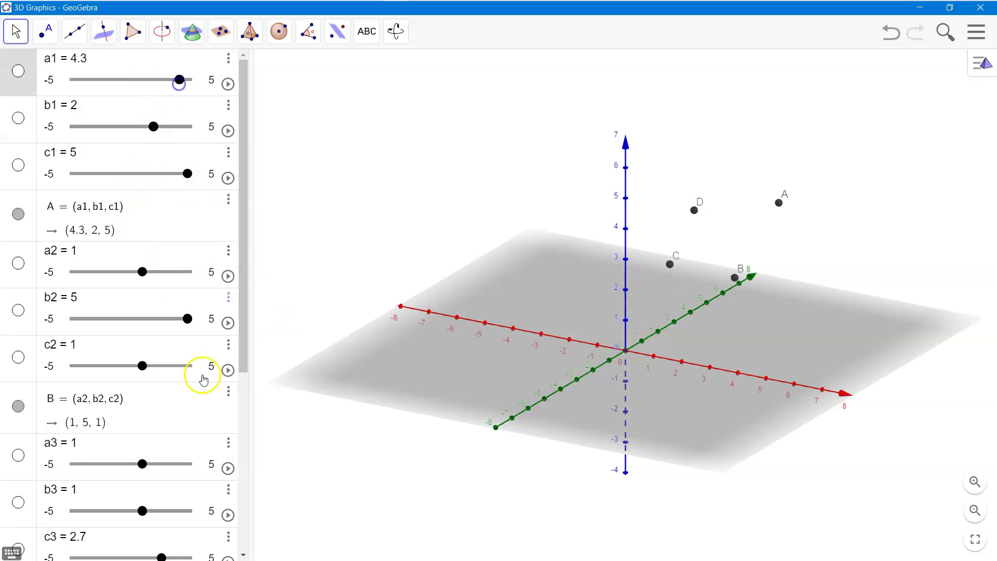
pyautogui.scroll(-5, 200, 383)
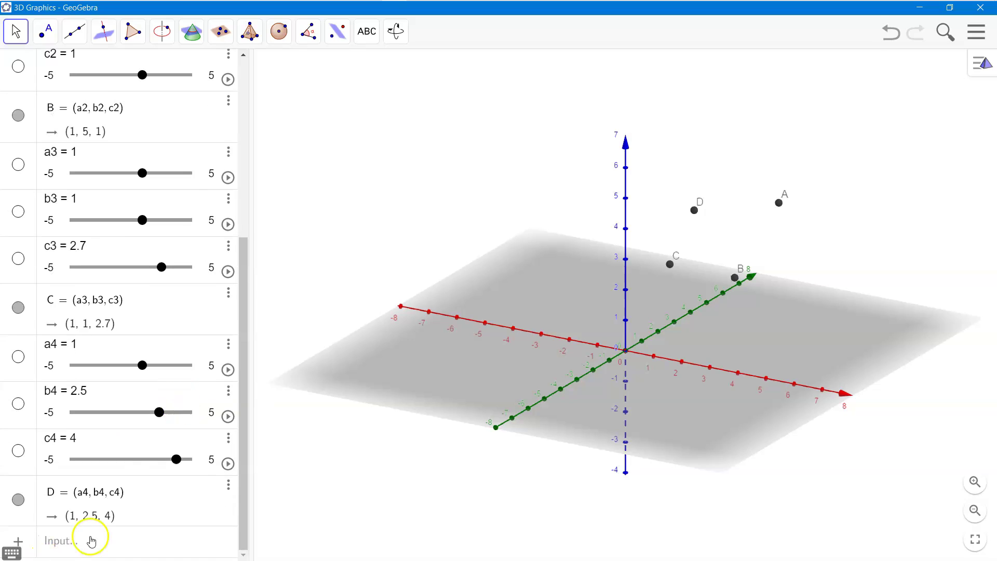
# - Enter Line(A, B) and Line(C, D) to create lines f and g
pyautogui.click(92, 541)
pyautogui.write('lin')
pyautogui.write('e(A, B')
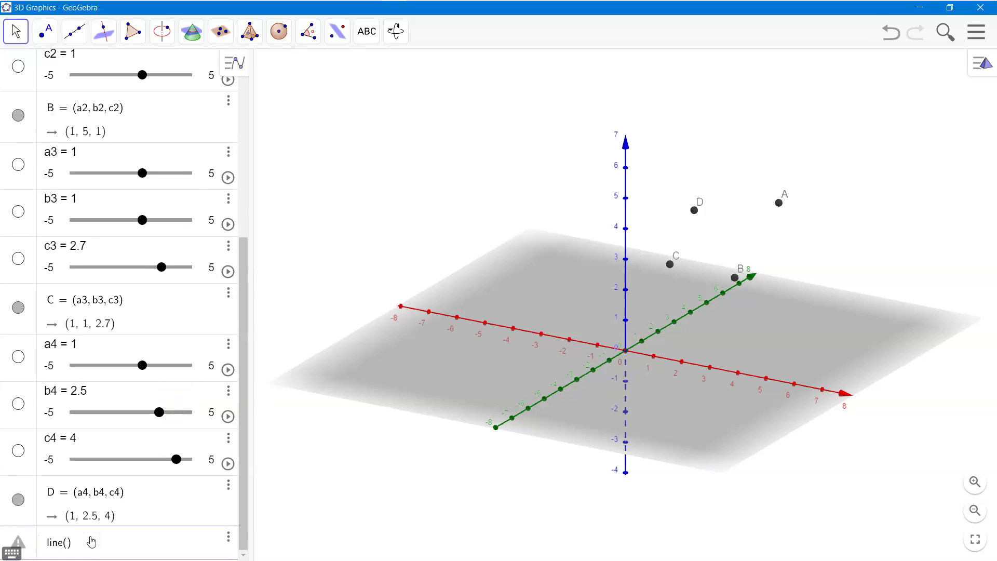
pyautogui.press('Return')
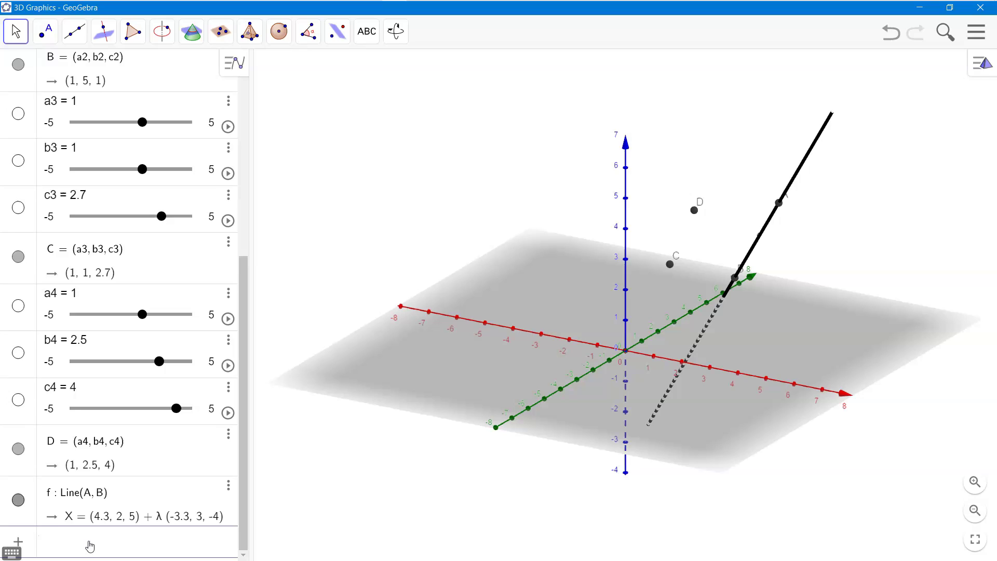
pyautogui.click(90, 545)
pyautogui.write('Line(')
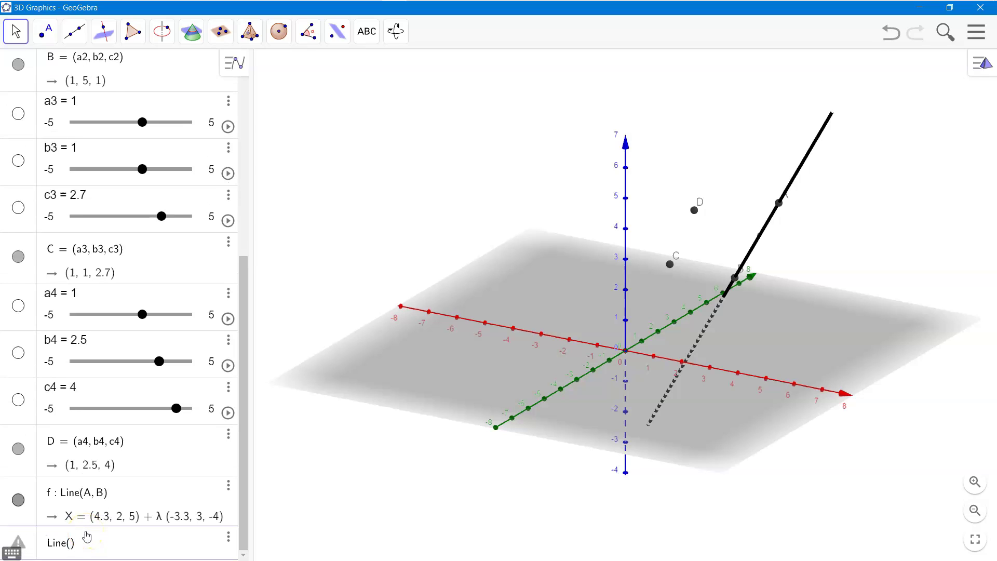
pyautogui.write('C, D')
pyautogui.press('Return')
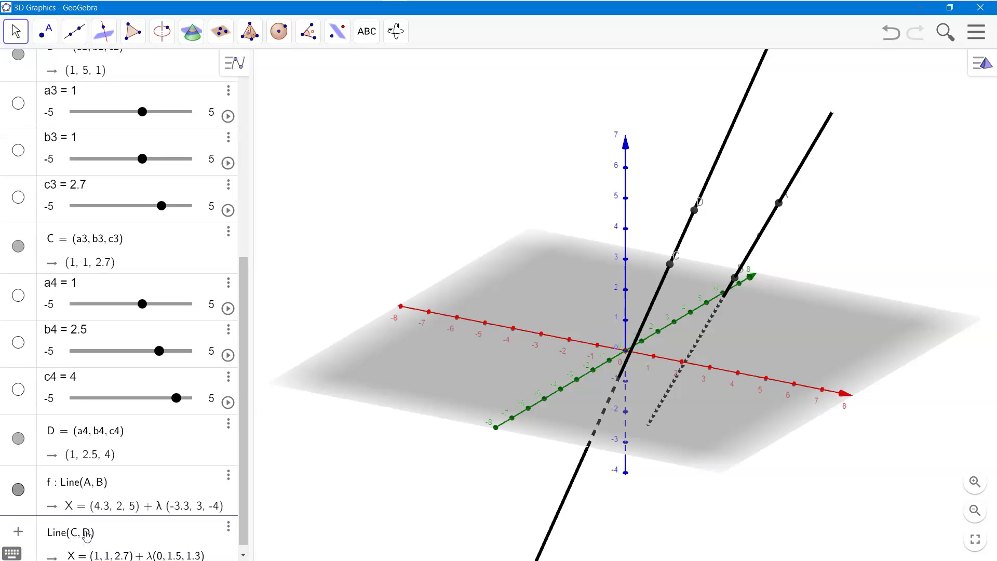
# - Orbit the 3D scene from several angles to show that lines f and g never intersect
pyautogui.moveTo(828, 345); pyautogui.dragTo(763, 342)
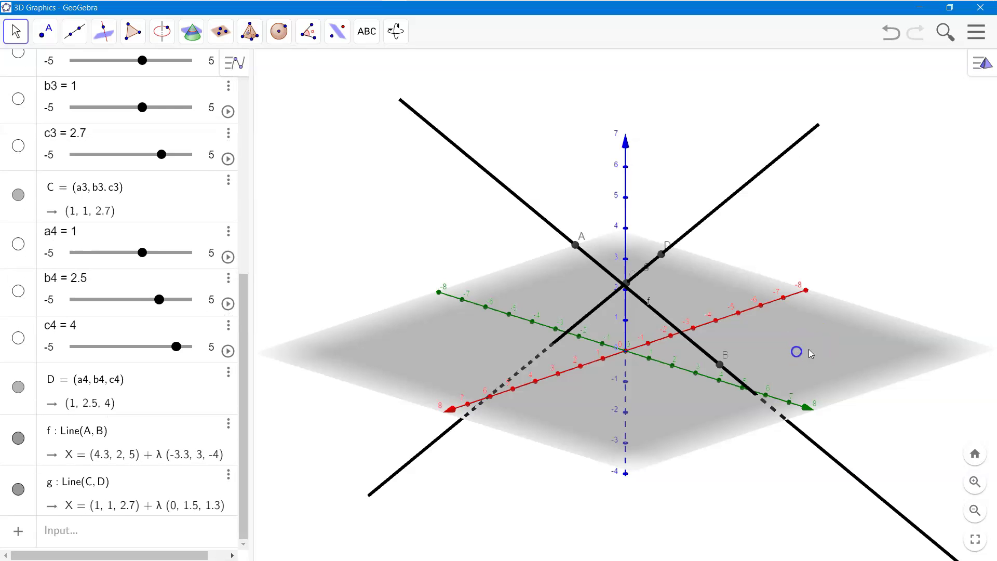
pyautogui.click(834, 342)
pyautogui.moveTo(833, 342); pyautogui.dragTo(799, 353)
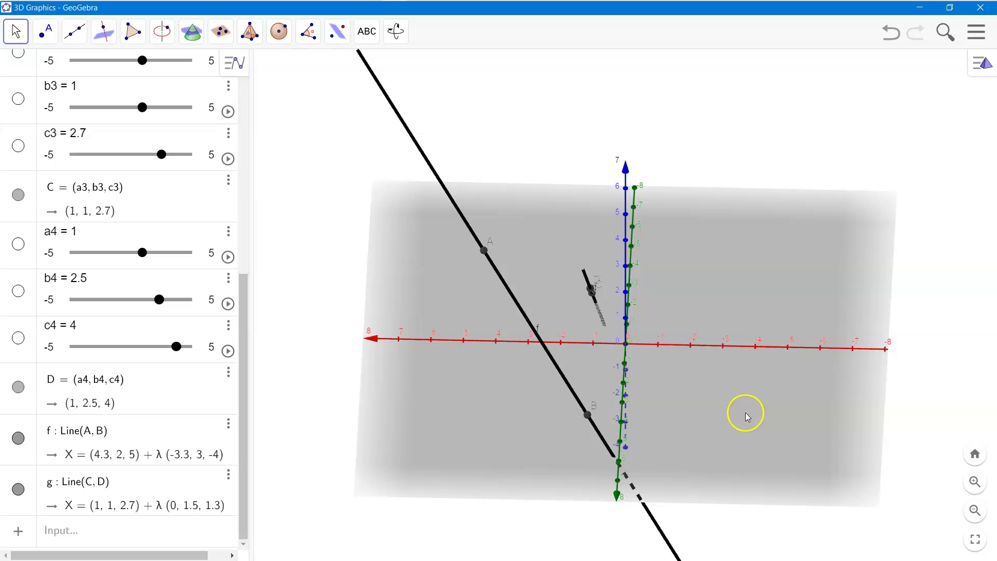
pyautogui.moveTo(745, 412); pyautogui.dragTo(838, 395)
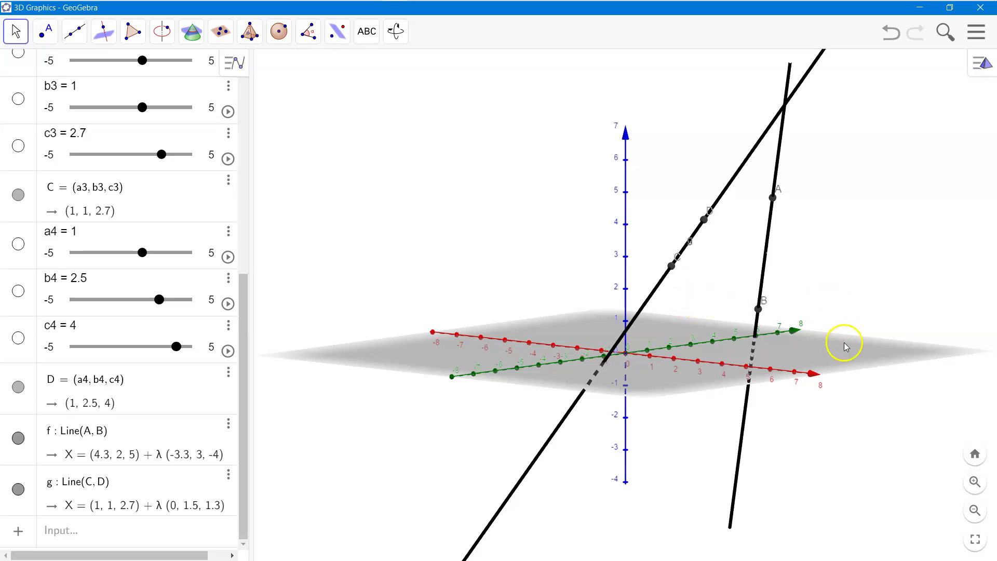
pyautogui.moveTo(850, 342)
pyautogui.mouseDown()
pyautogui.moveTo(870, 330)
pyautogui.moveTo(833, 348)
pyautogui.mouseUp()
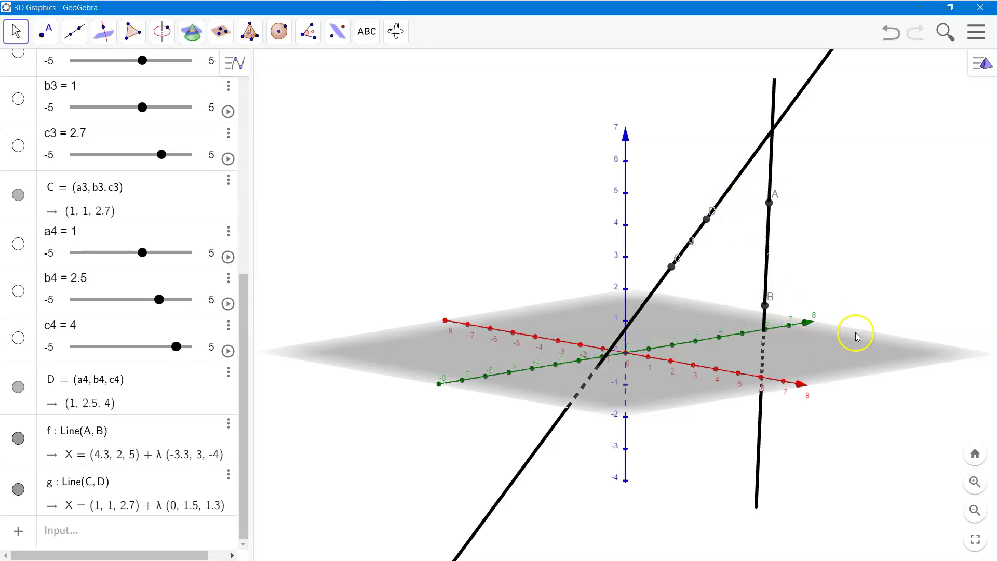
pyautogui.moveTo(882, 349); pyautogui.dragTo(836, 385)
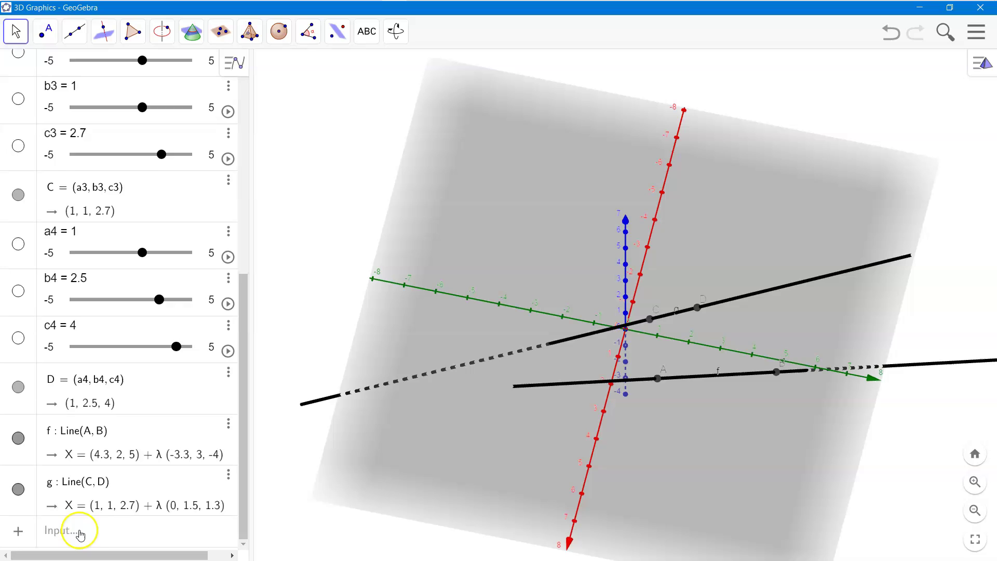
pyautogui.click(78, 530)
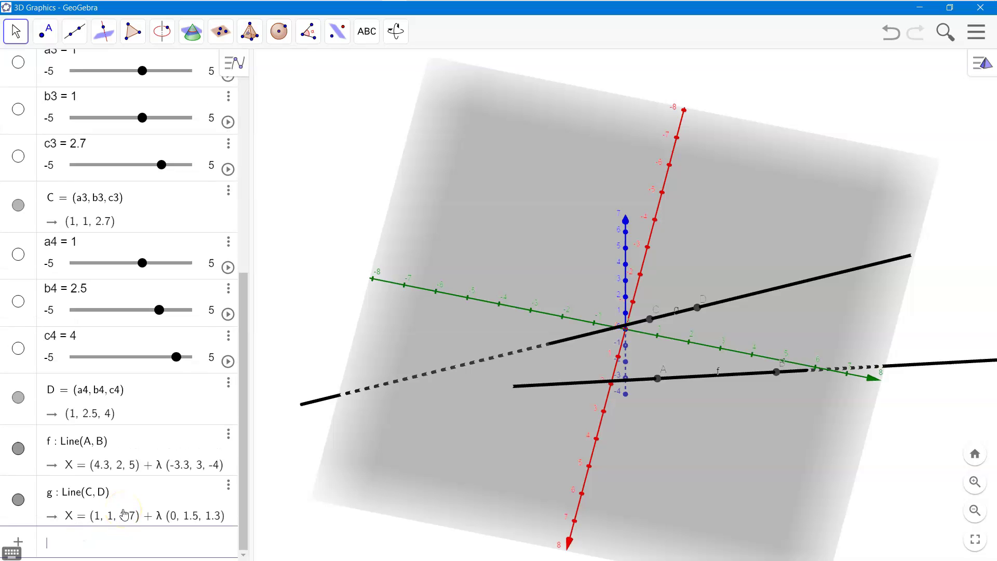
pyautogui.click(734, 521)
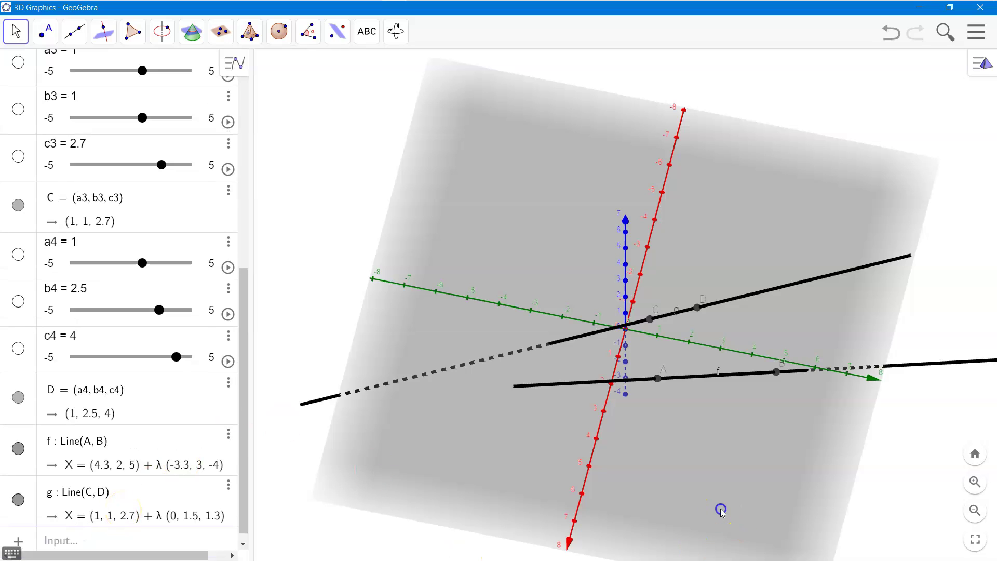
pyautogui.moveTo(722, 509); pyautogui.dragTo(751, 475)
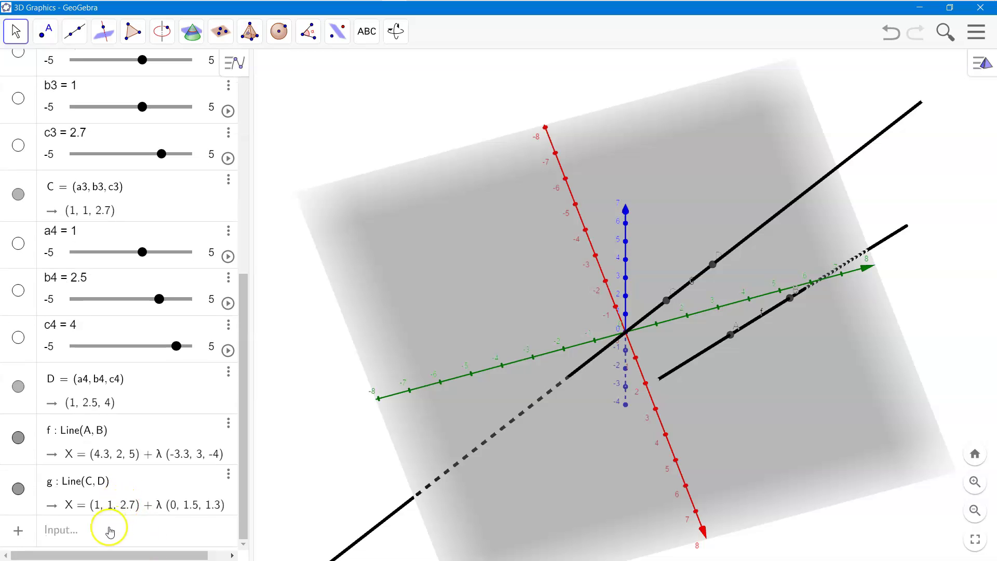
pyautogui.click(111, 530)
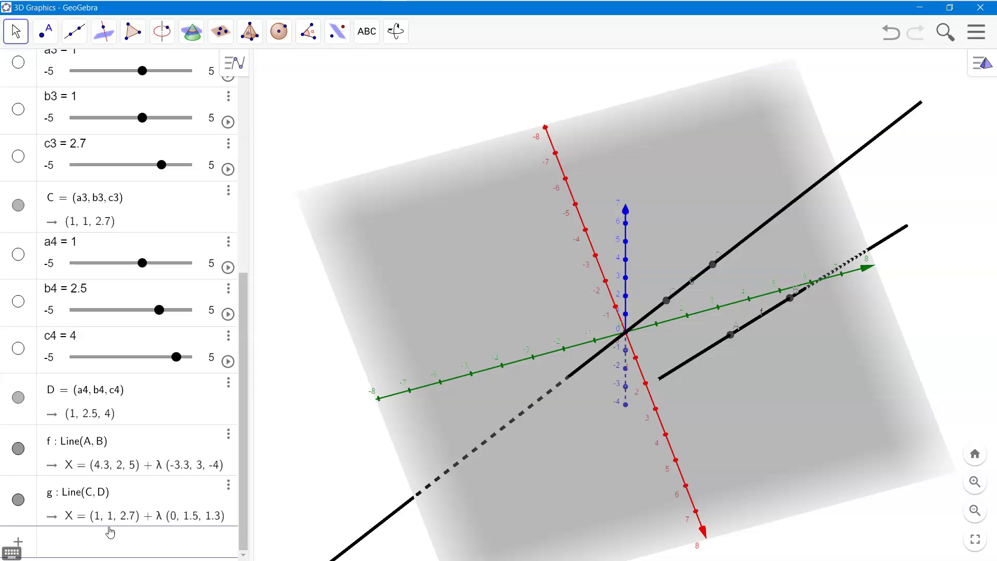
# - Define a1a2 = a2 − a1, b1b2 = b2 − b1 and c1c2 = c2 − c1, giving −3.3, 3, −4
pyautogui.write('a1a2')
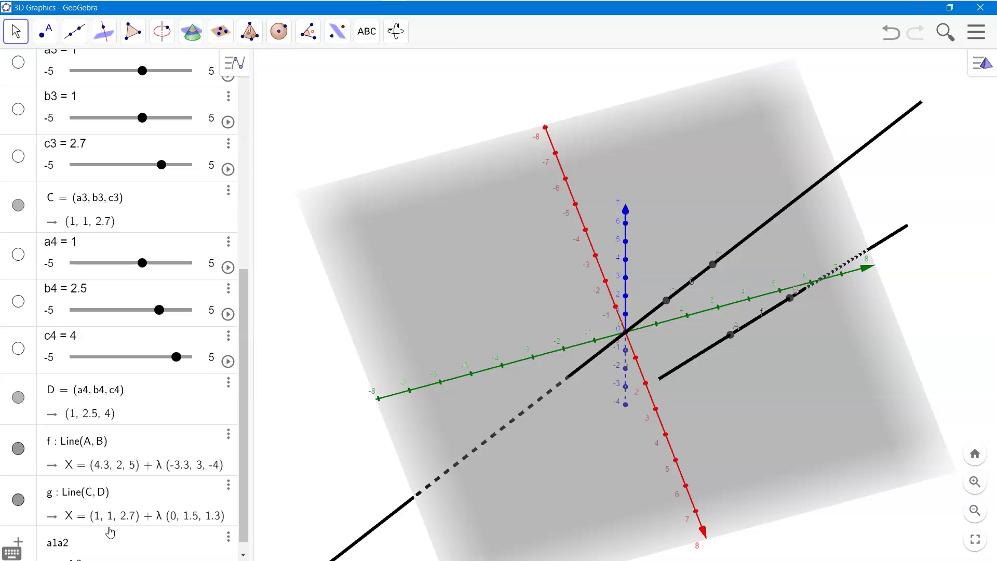
pyautogui.write('=')
pyautogui.write('a2-a1')
pyautogui.press('Return')
pyautogui.write('b1')
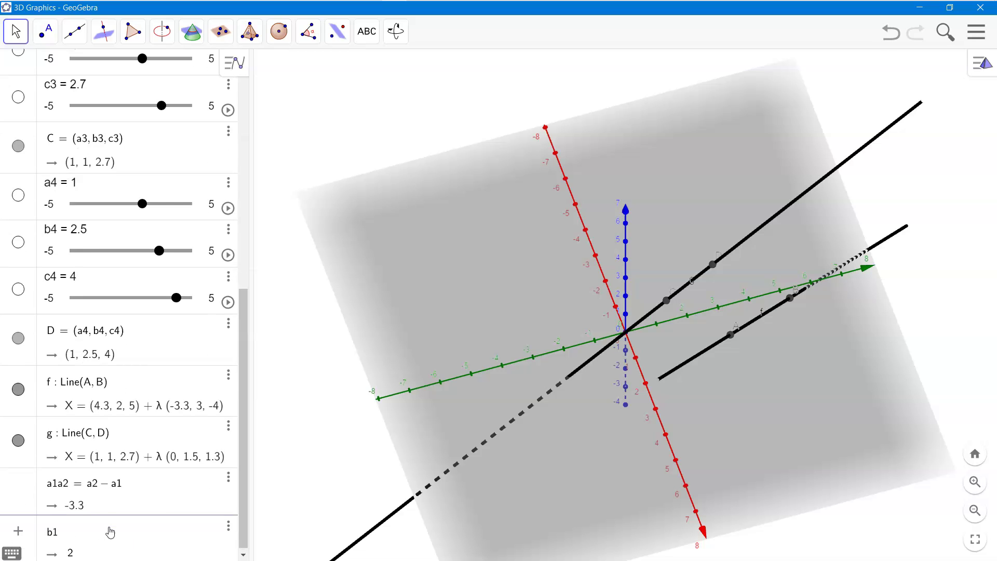
pyautogui.write('b2 =b2-b1')
pyautogui.press('Return')
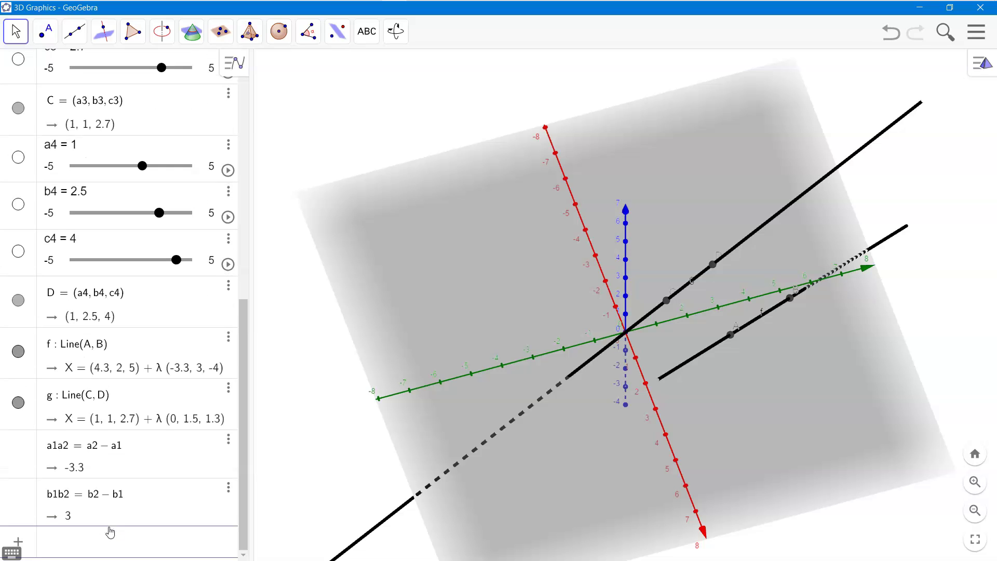
pyautogui.write('c1c2')
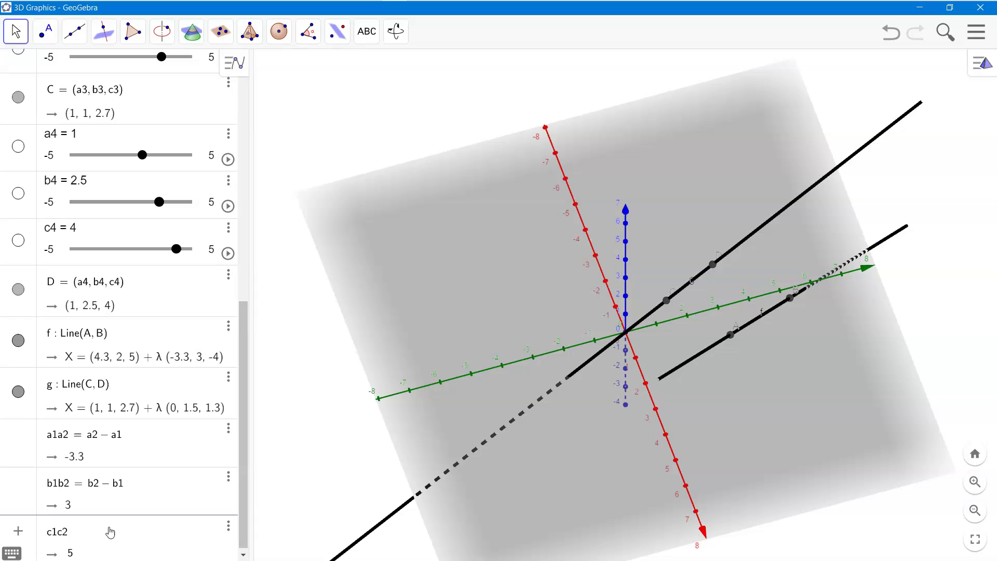
pyautogui.write('=c2-c1')
pyautogui.press('Return')
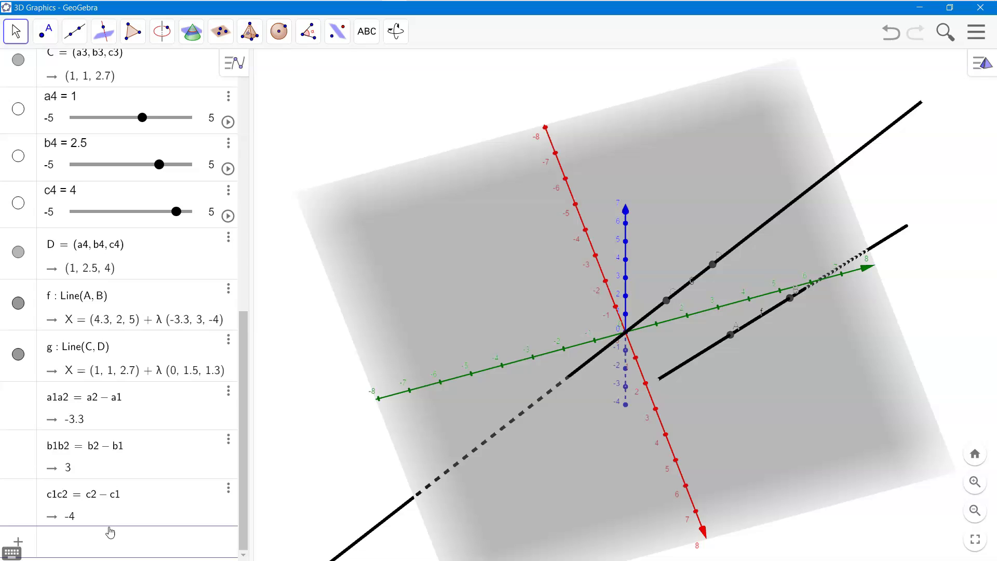
# - Define d1 = sqrt(a1a2² + b1b2² + c1c2²) = 5.99, then type l1 = a1a2/d1
pyautogui.write('d1=')
pyautogui.write('sqrt(')
pyautogui.write('(a1a2')
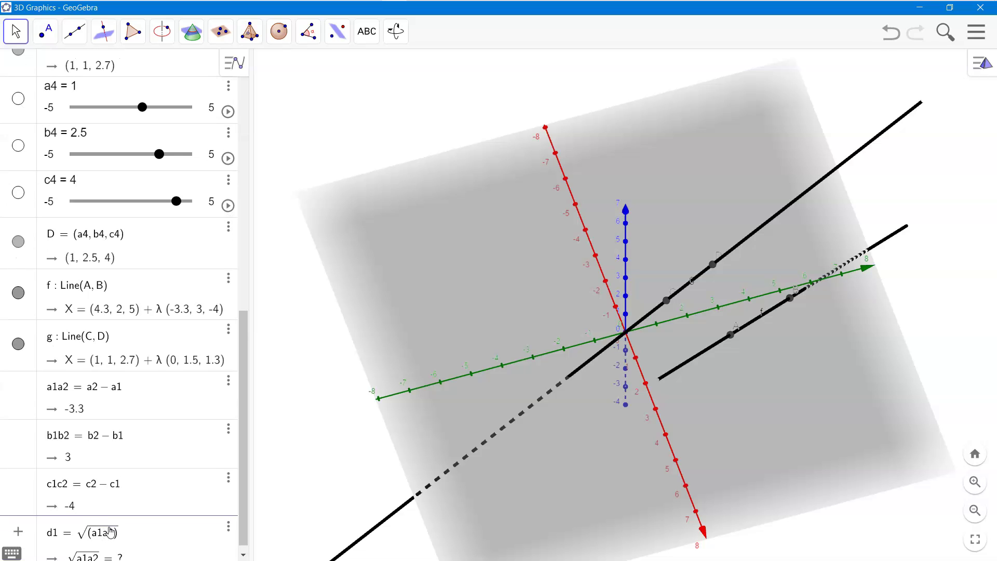
pyautogui.write('^2')
pyautogui.write('+')
pyautogui.click(638, 247)
pyautogui.write('b1b2')
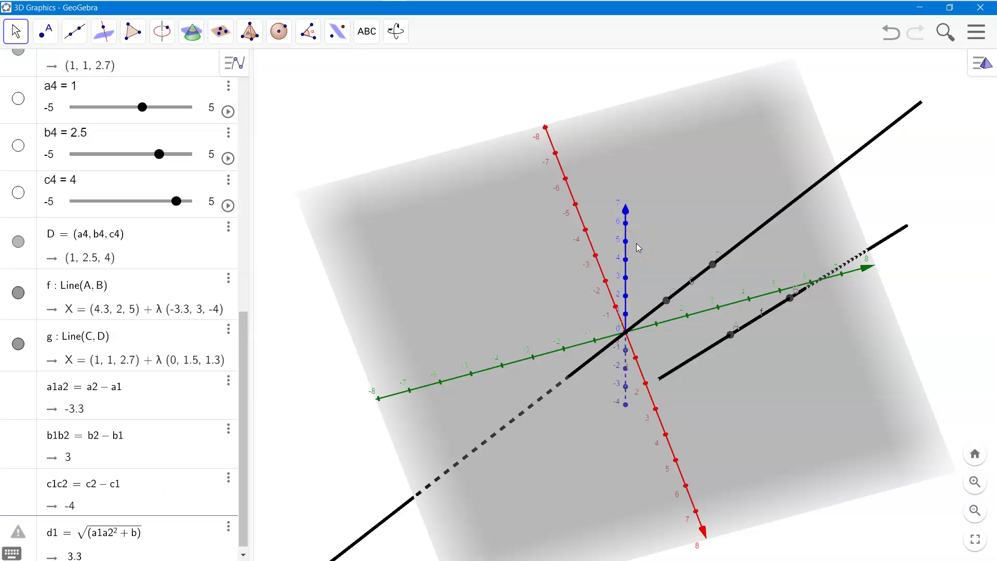
pyautogui.write('^2')
pyautogui.press('Right')
pyautogui.write('+c1c2')
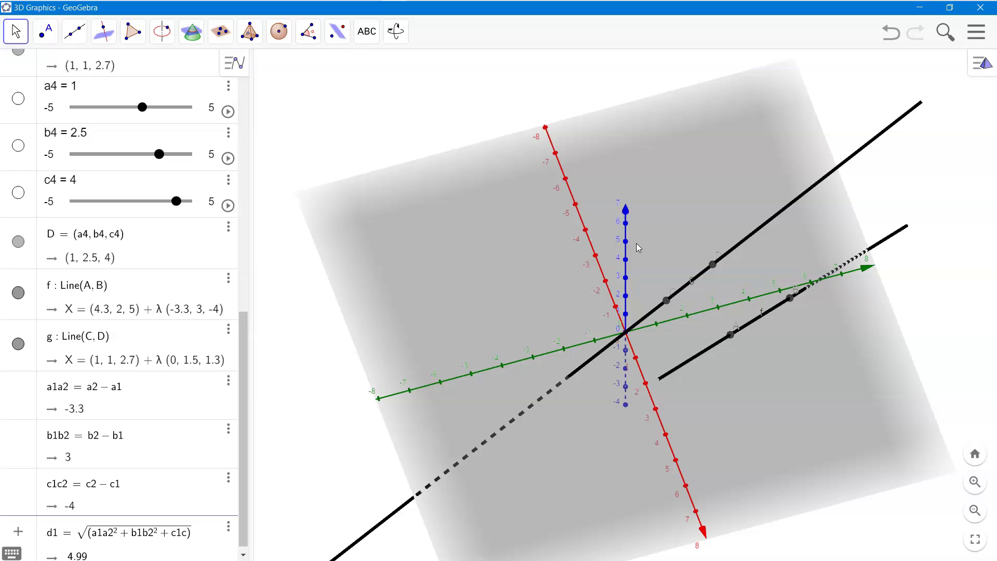
pyautogui.write('^2')
pyautogui.press('Return')
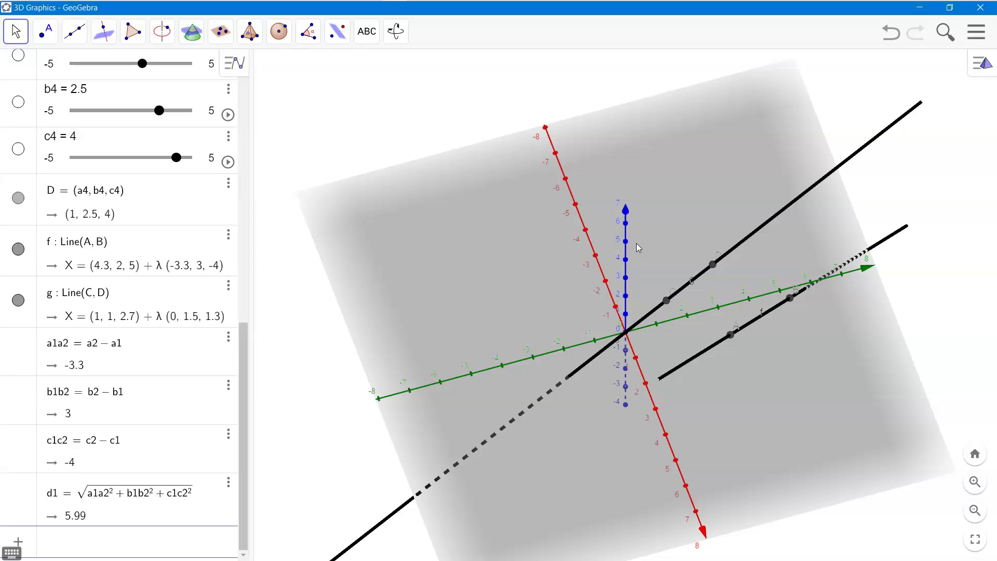
pyautogui.write('l1 = a1a2')
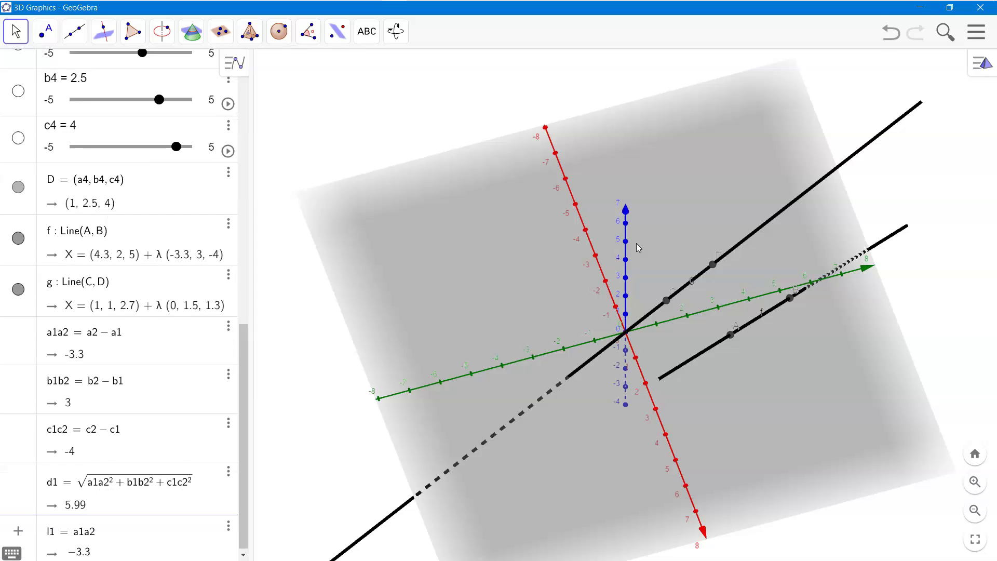
pyautogui.write('/d1')
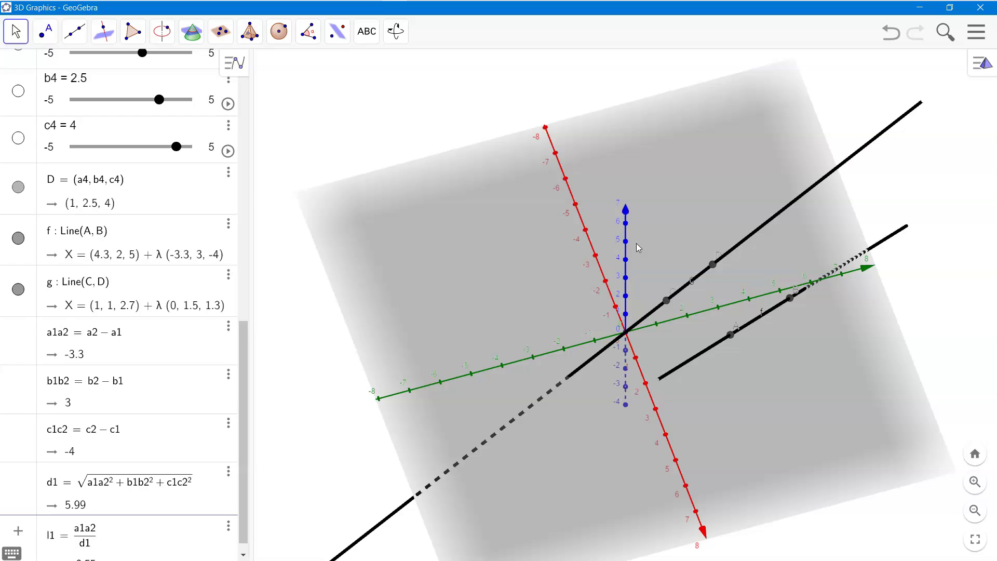
# - Commit l1 = −0.55 and add m1 = b1b2/d1 = 0.5 and n1 = c1c2/d1 = −0.67
pyautogui.press('Return')
pyautogui.write('m1')
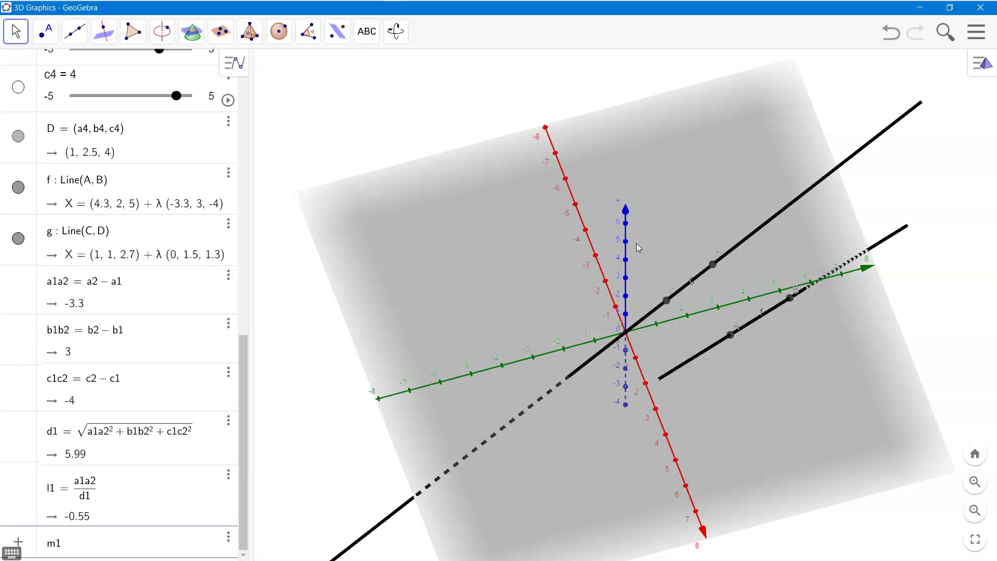
pyautogui.write(' = b1b2/')
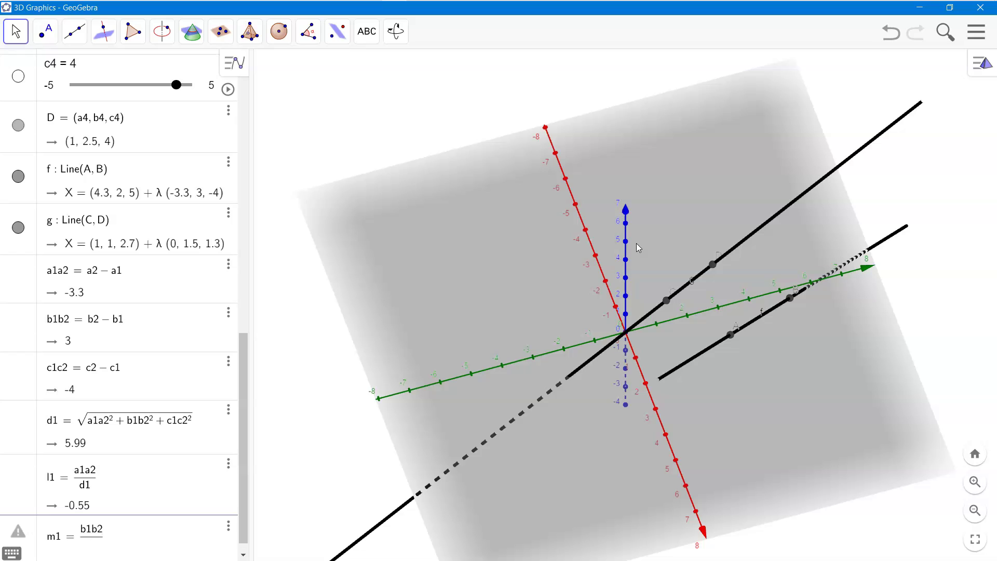
pyautogui.write('d1')
pyautogui.press('Return')
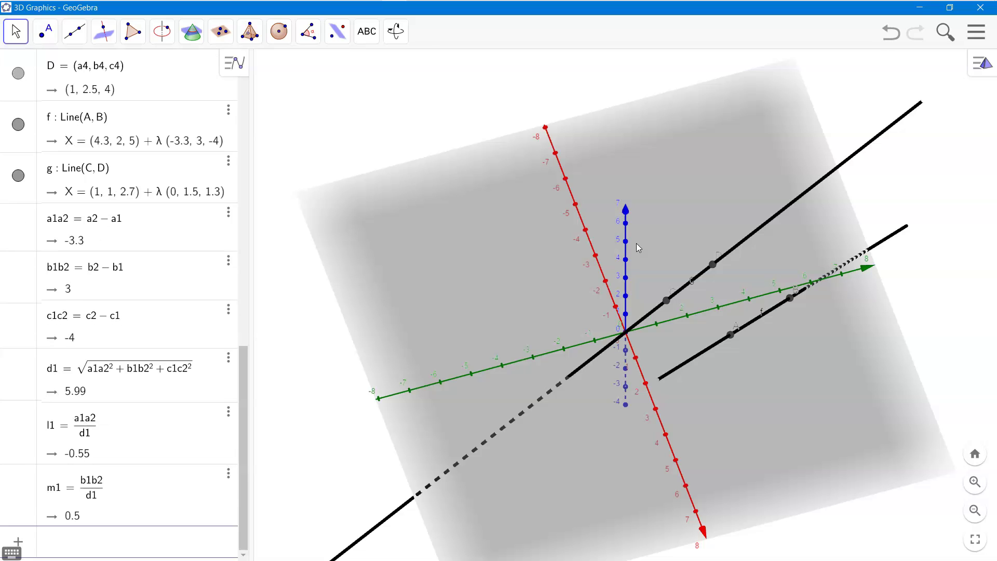
pyautogui.write('n1 = c')
pyautogui.write('1c')
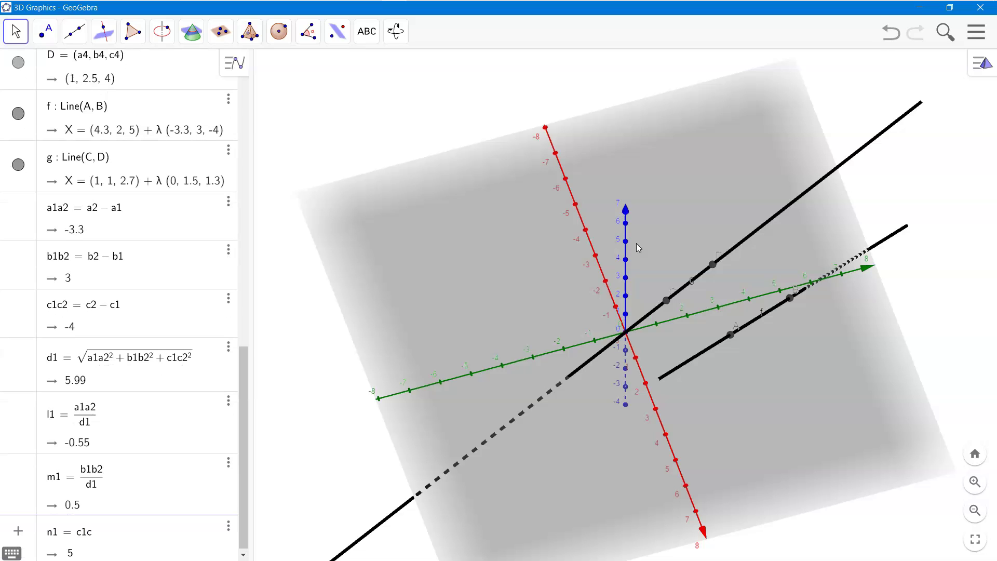
pyautogui.write('2/d1')
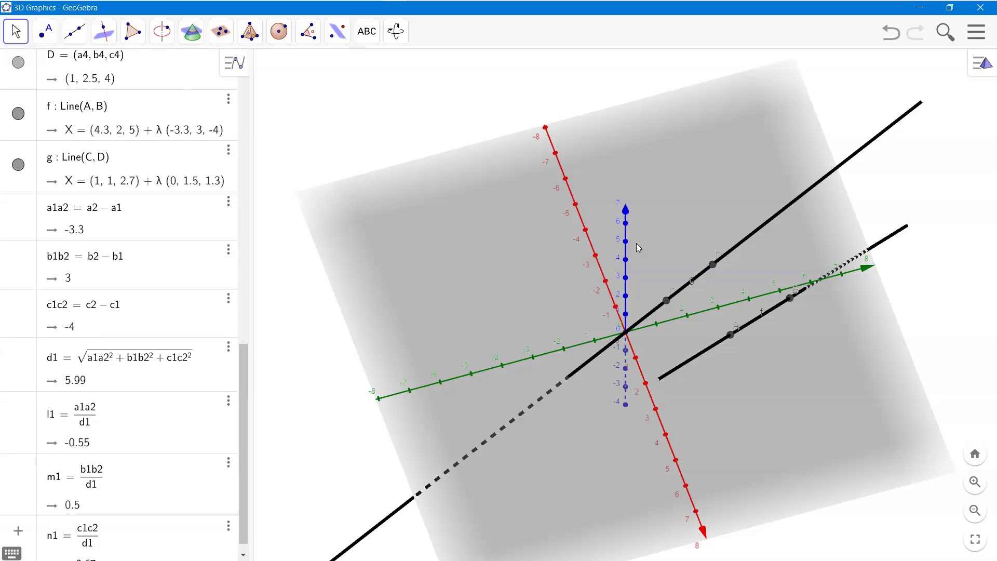
pyautogui.press('Return')
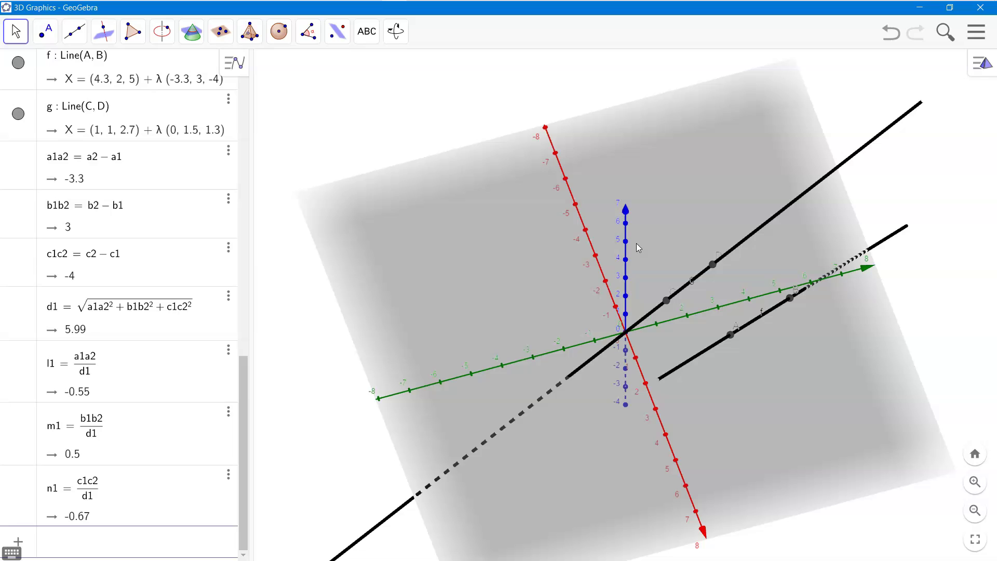
# - Enter a3a4 = a4 − a3, b3b4 = b4 − b3 and c3c4 = c4 − c3, giving 0, 1.5, 1.3
pyautogui.write('a3a4')
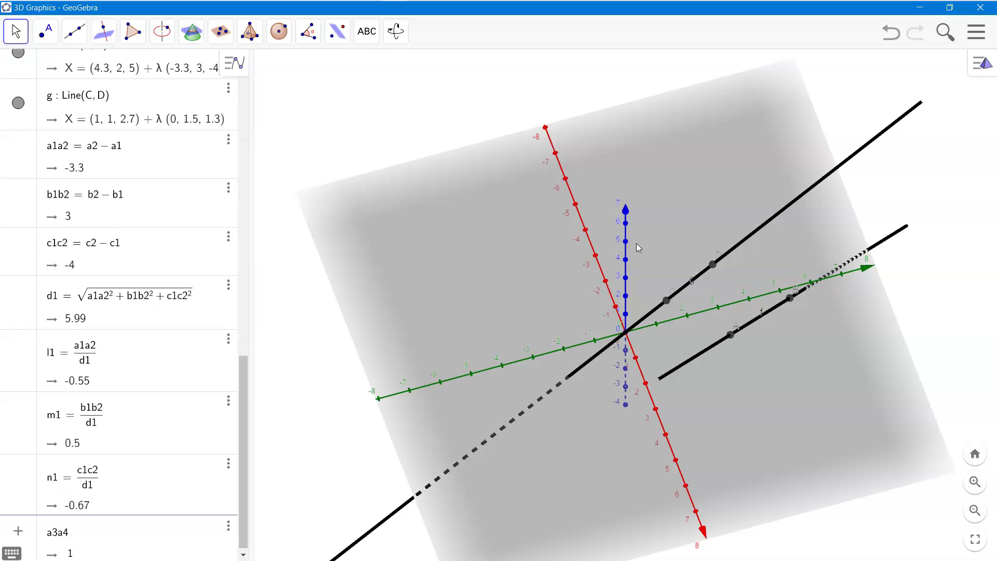
pyautogui.write('=a4-a3')
pyautogui.press('Return')
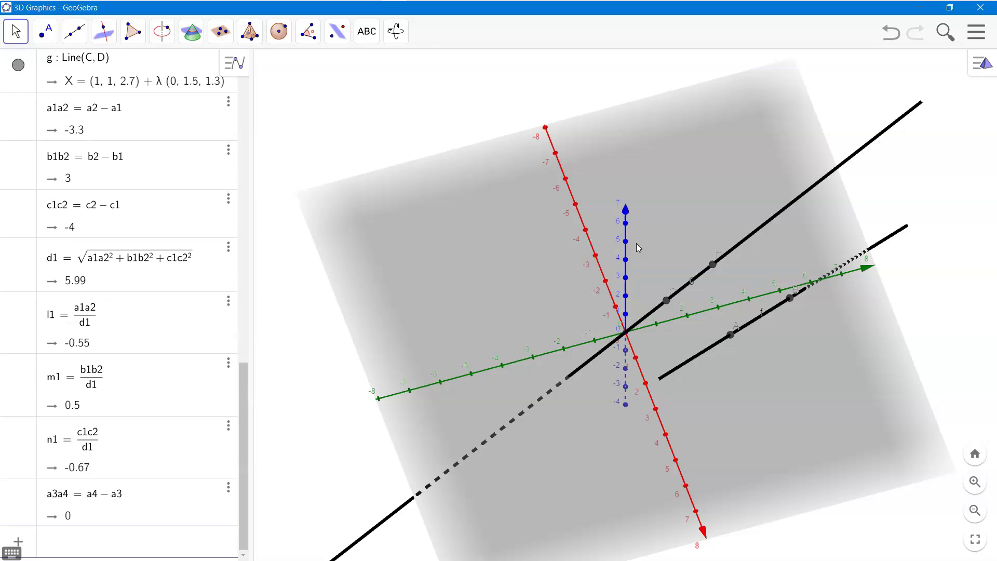
pyautogui.write('b3b4')
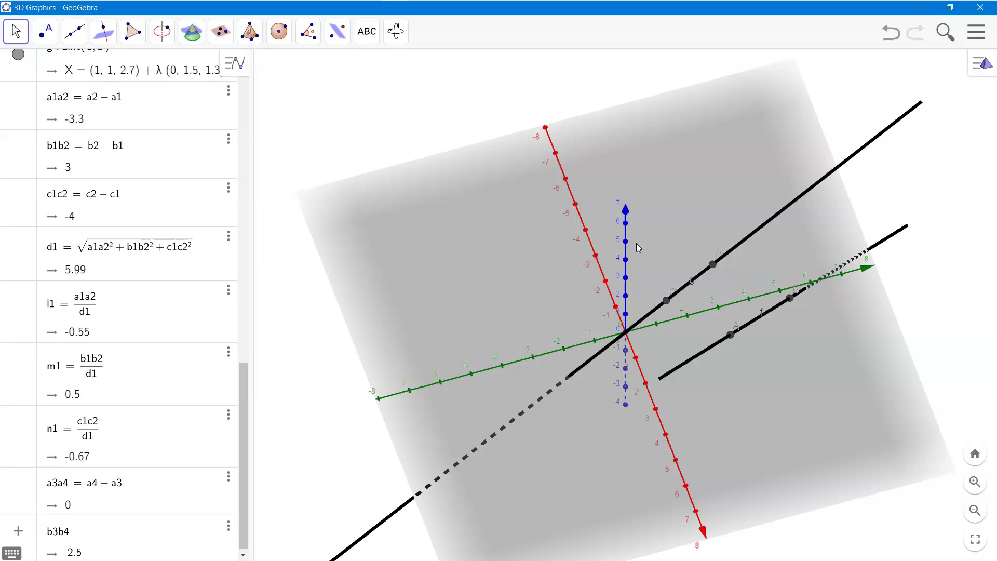
pyautogui.write(' = b4 - b3')
pyautogui.press('Return')
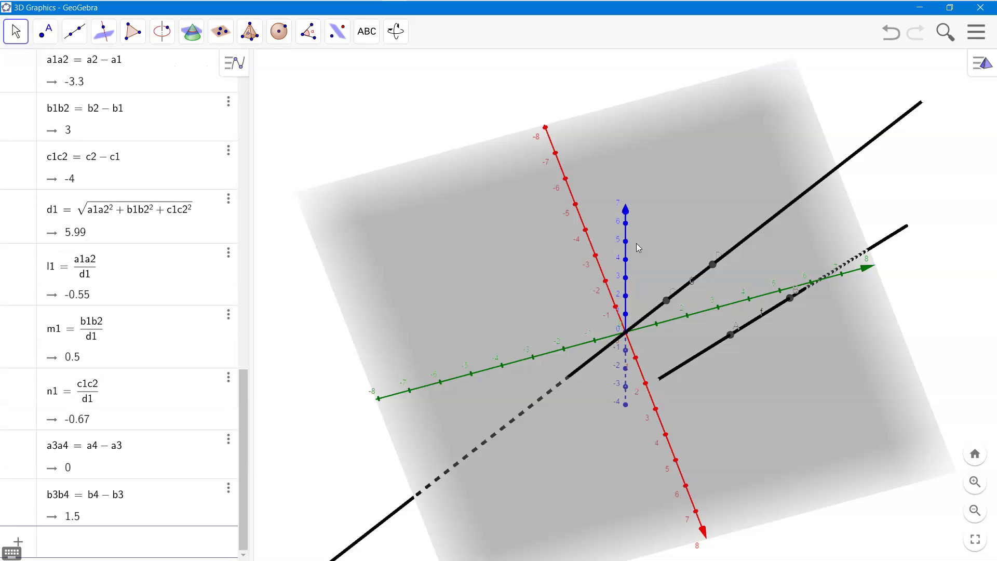
pyautogui.write('c3c4')
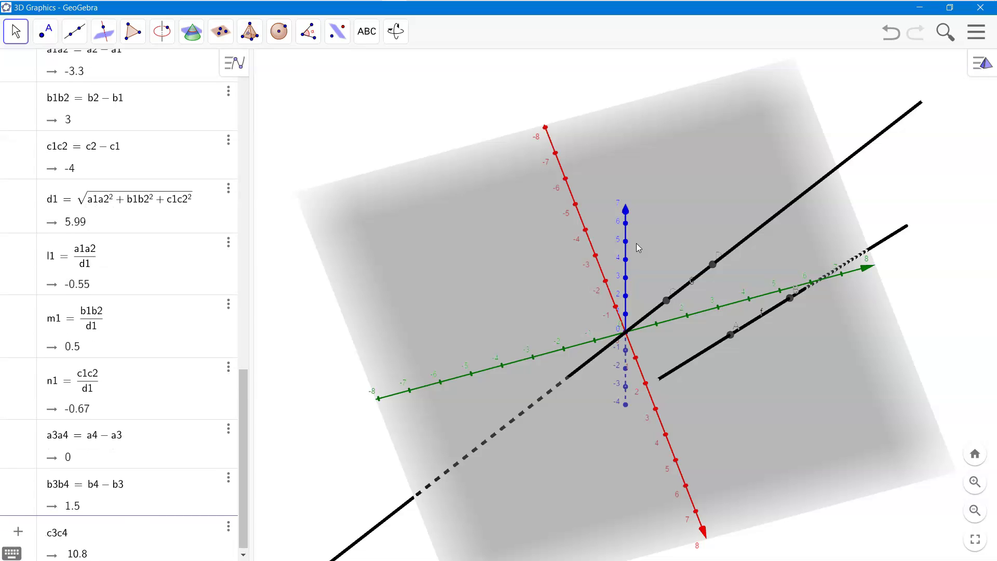
pyautogui.write('=c4-c3')
pyautogui.press('Return')
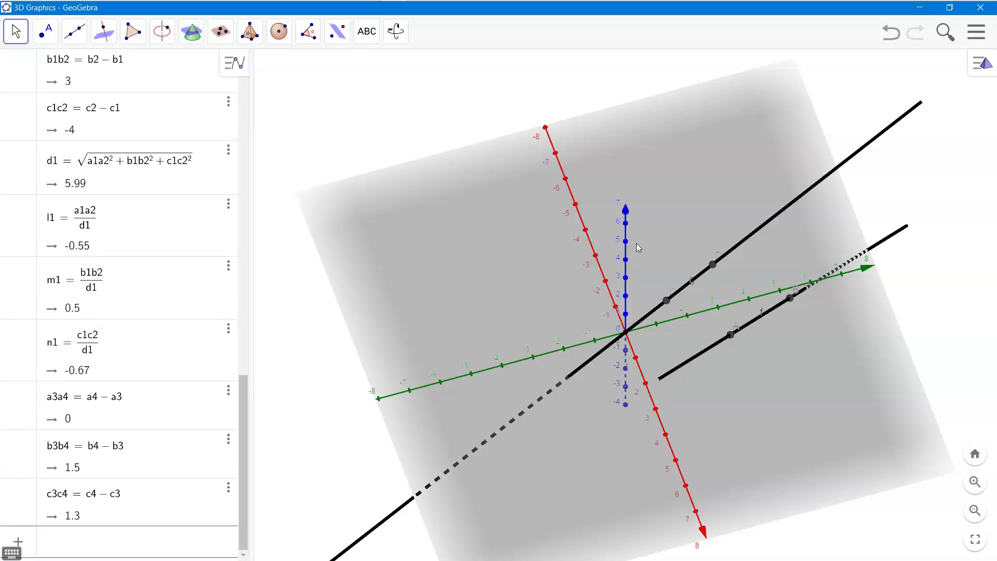
# - Clear the stray text and define d2 = sqrt(a3a4² + b3b4² + c3c4²) = 1.98
pyautogui.write('sqrt')
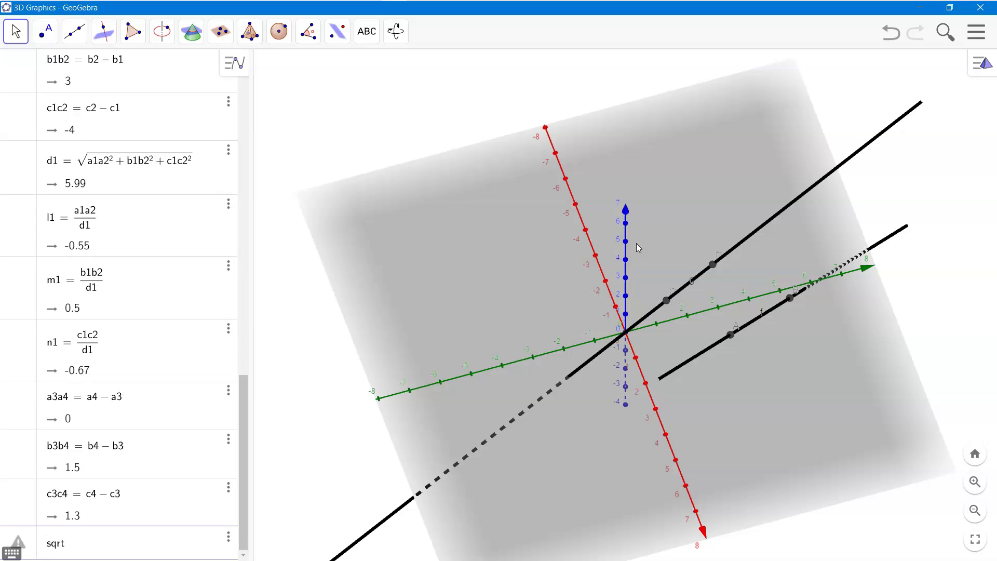
pyautogui.press('BackSpace')
pyautogui.press('BackSpace')
pyautogui.press('BackSpace')
pyautogui.press('BackSpace')
pyautogui.write('d2')
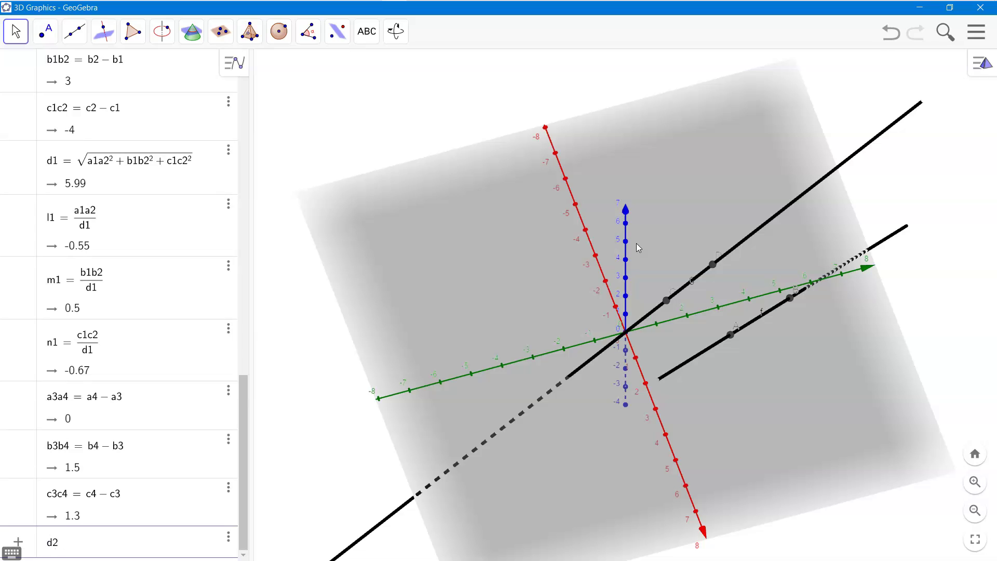
pyautogui.write(' =')
pyautogui.write('sqrt(')
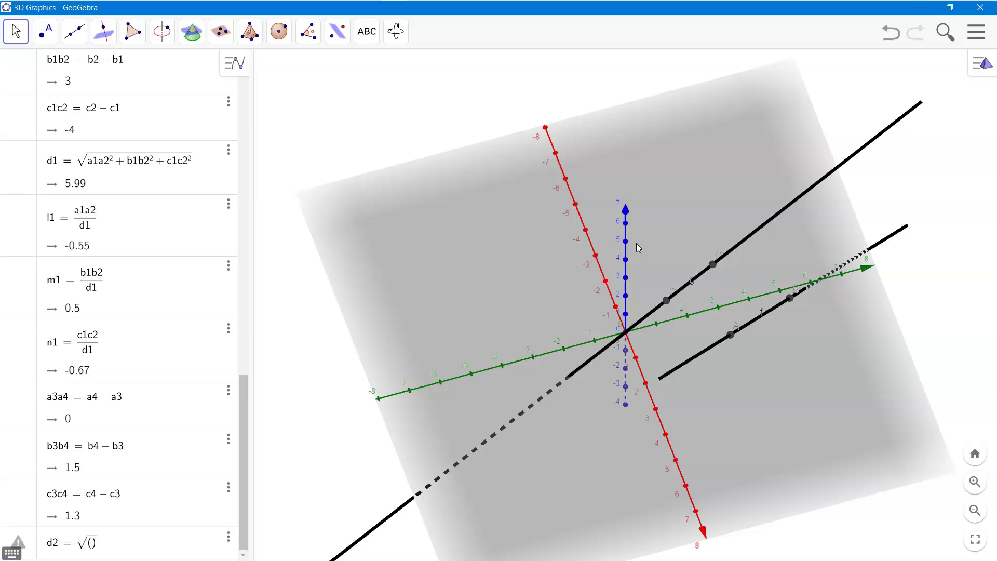
pyautogui.write('a')
pyautogui.write('3a4')
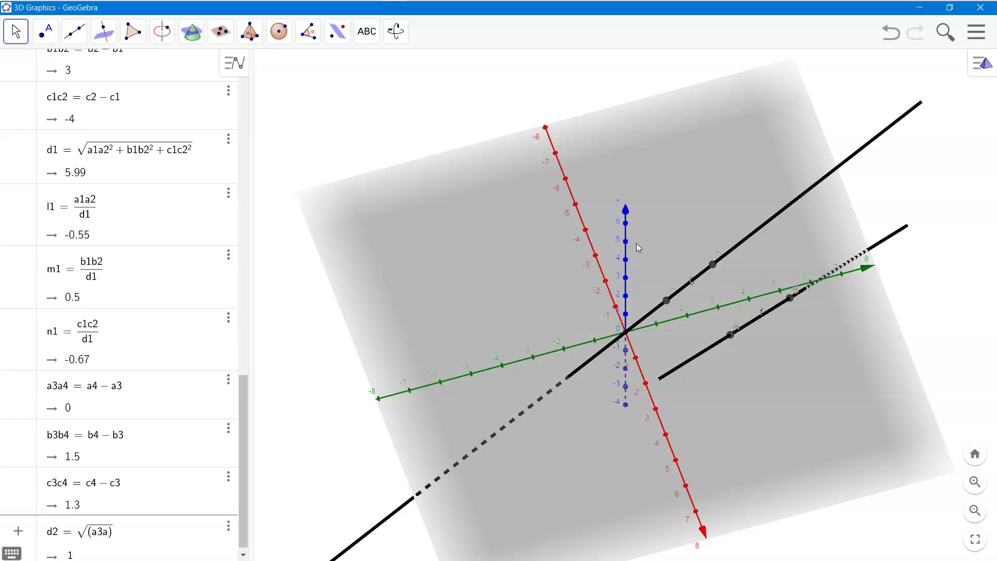
pyautogui.write('^2')
pyautogui.write('+ ')
pyautogui.write('b3b4')
pyautogui.write('^2')
pyautogui.write('+c3c4')
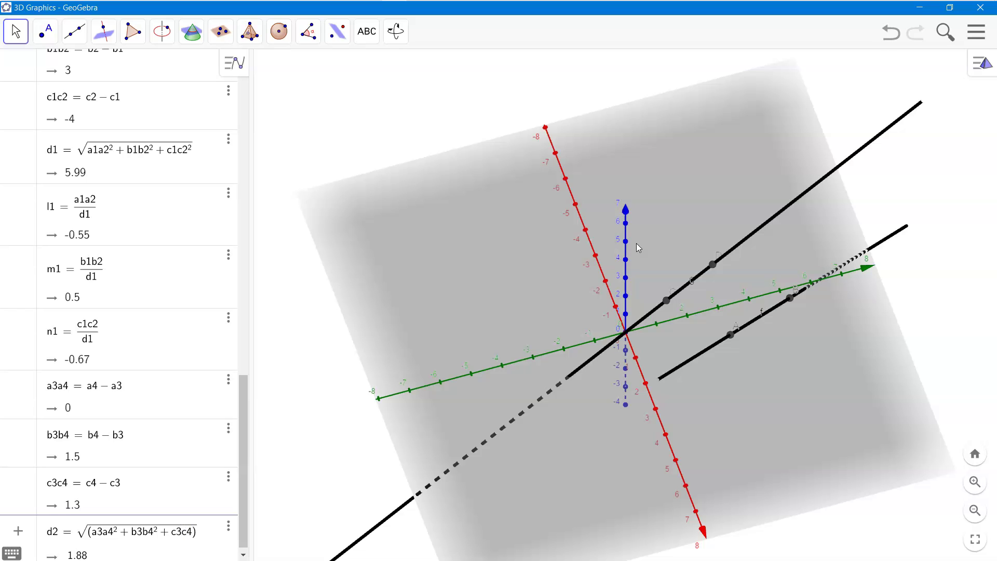
pyautogui.write('^2')
pyautogui.press('Return')
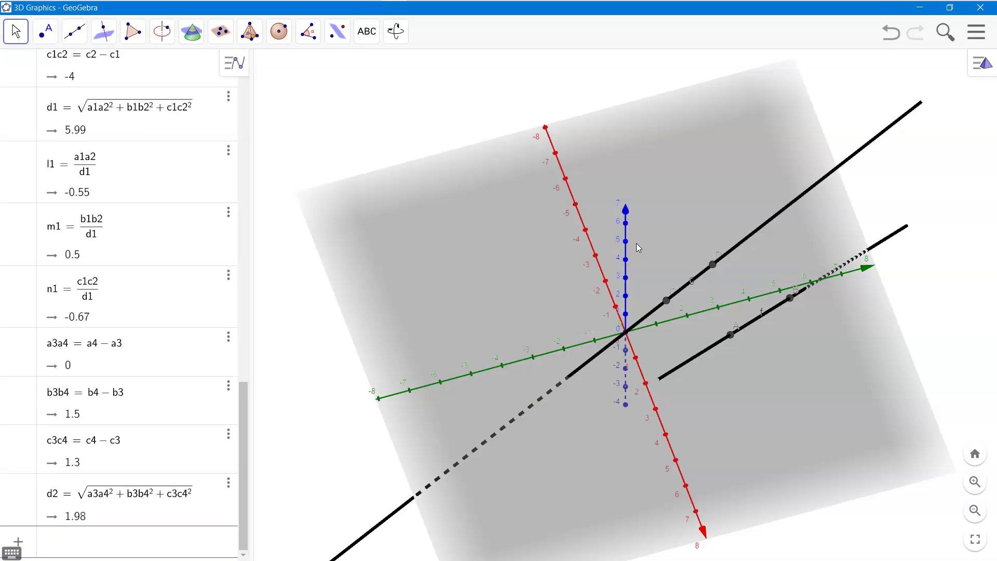
# - Define l2 = a3a4/d2, m2 = b3b4/d2 and n2 = c3c4/d2, giving 0, 0.76, 0.65
pyautogui.write('l2 = a3')
pyautogui.press('Return')
pyautogui.write('a4/d2')
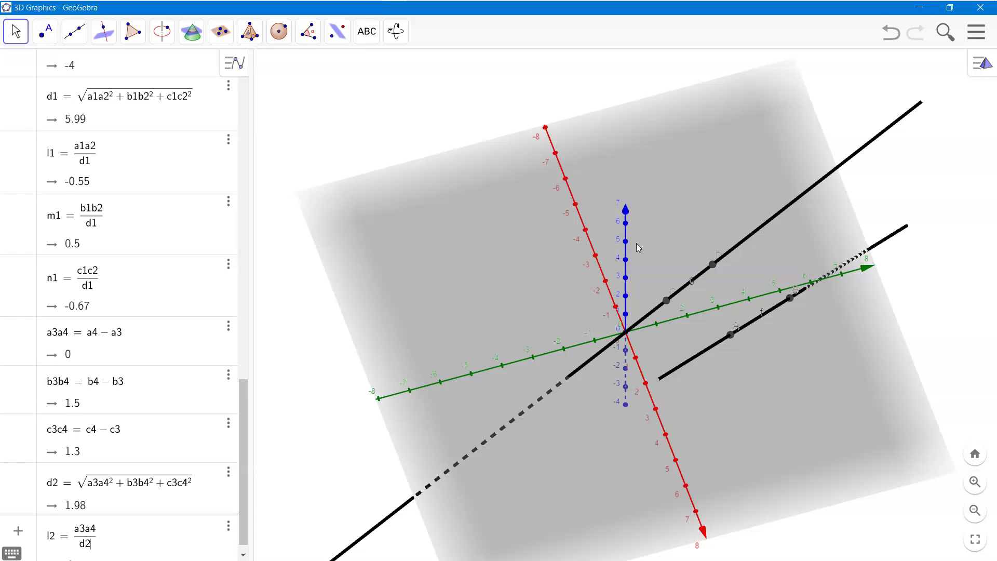
pyautogui.press('Return')
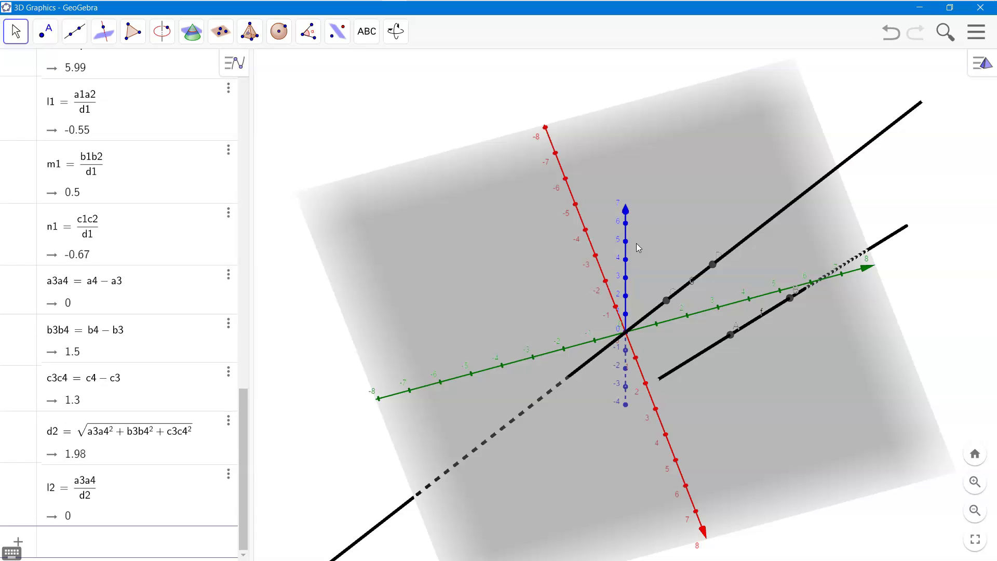
pyautogui.write('m2 = b3b4')
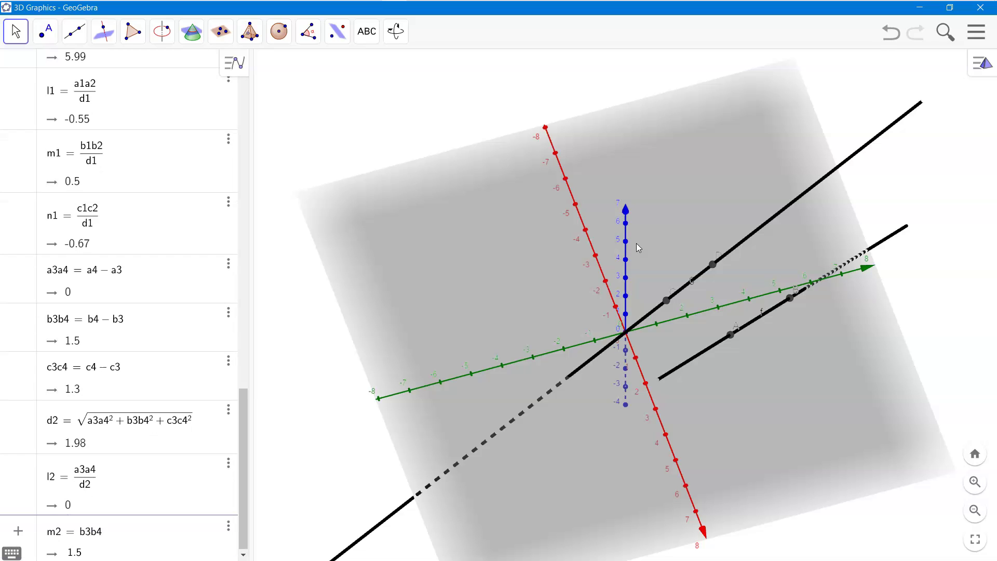
pyautogui.write('/d2')
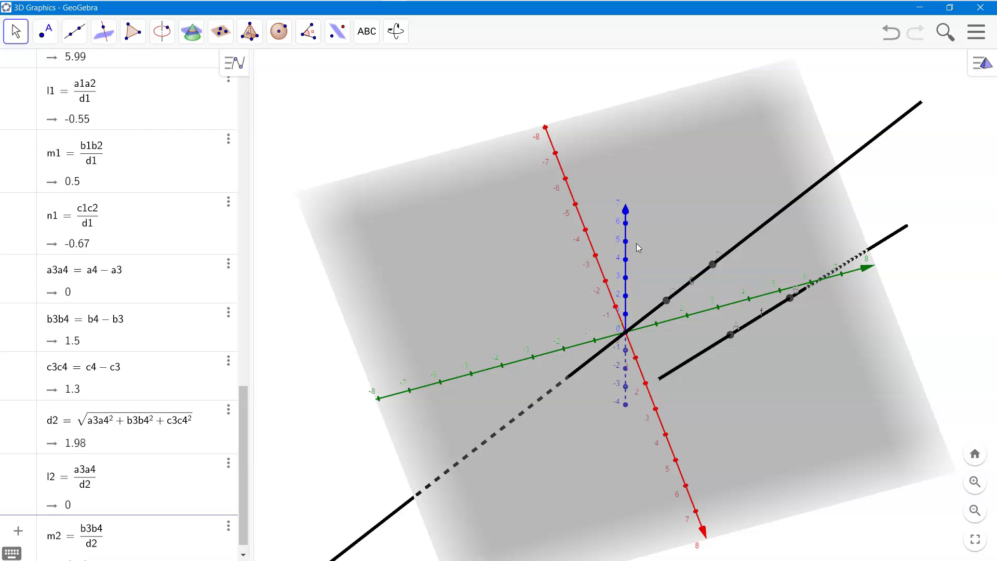
pyautogui.press('Return')
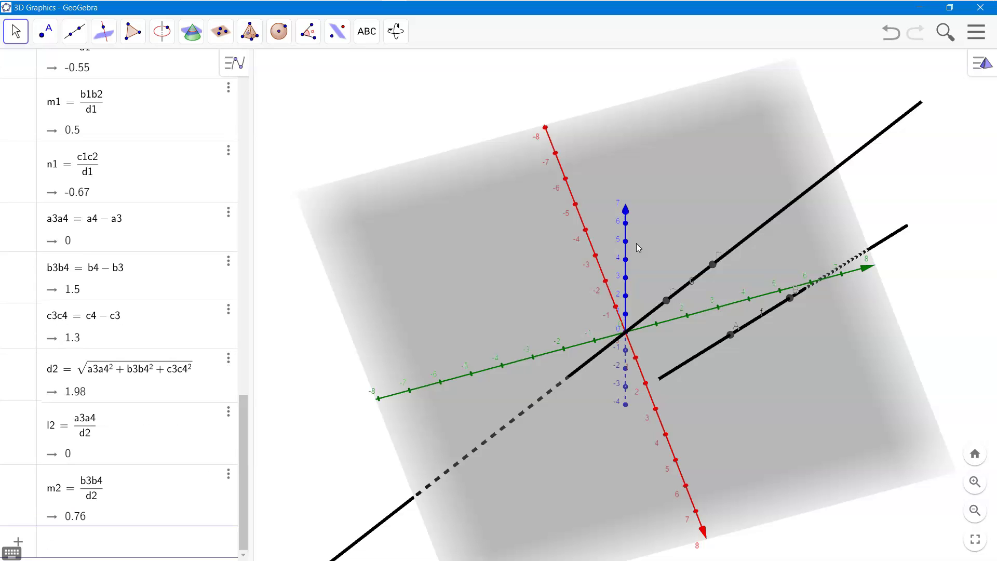
pyautogui.write('m')
pyautogui.press('BackSpace')
pyautogui.write('n2 = c3c')
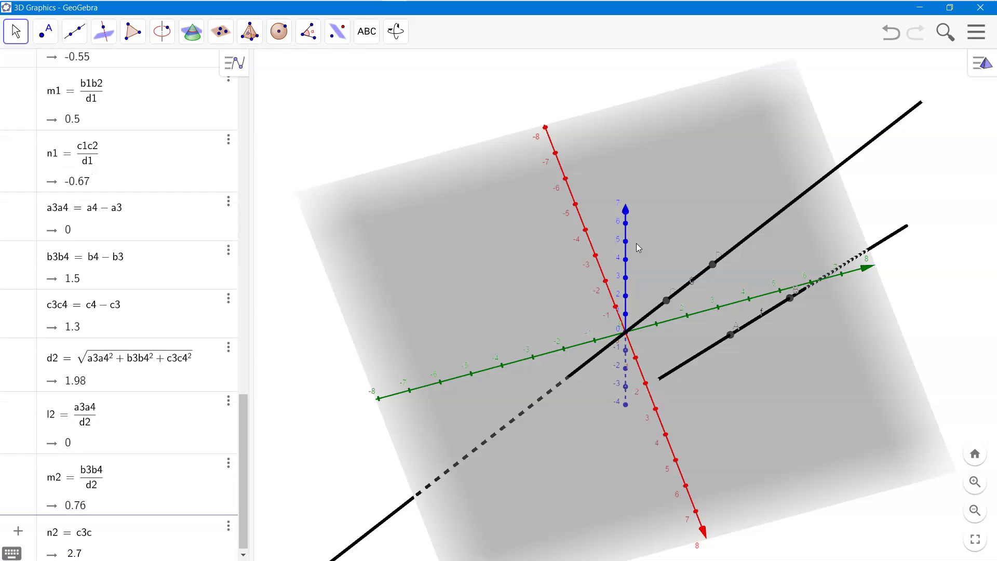
pyautogui.write('4/d2')
pyautogui.press('Return')
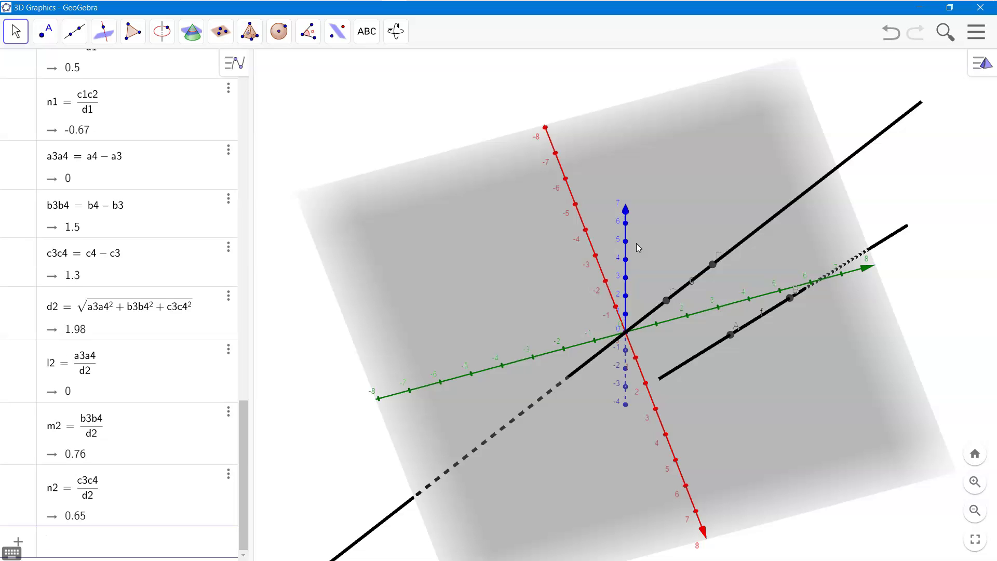
# - Enter i=(1,0,0), j=(0,1,0) and k=(0,0,1) as three separate algebra entries
pyautogui.write('i=(1')
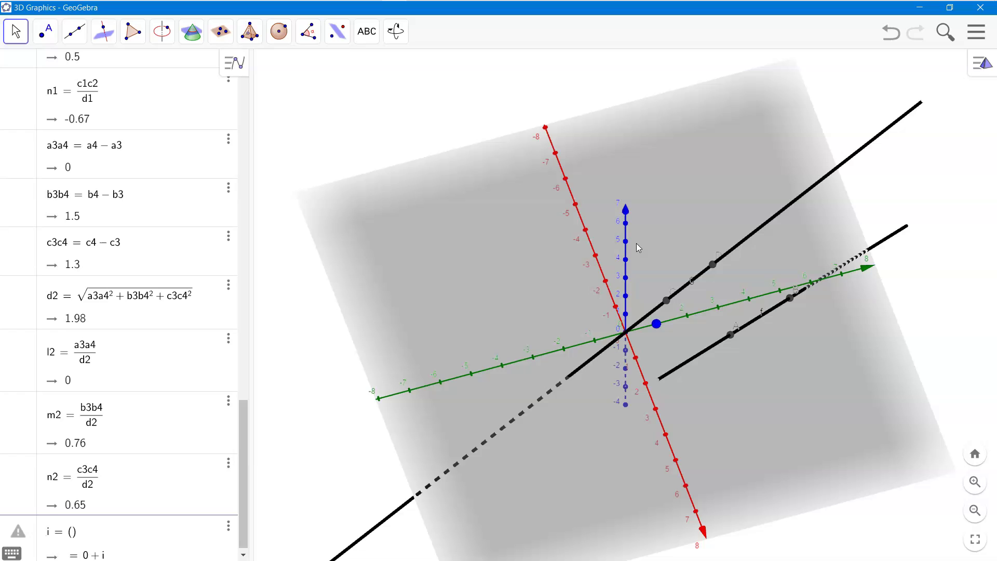
pyautogui.write(',0,0')
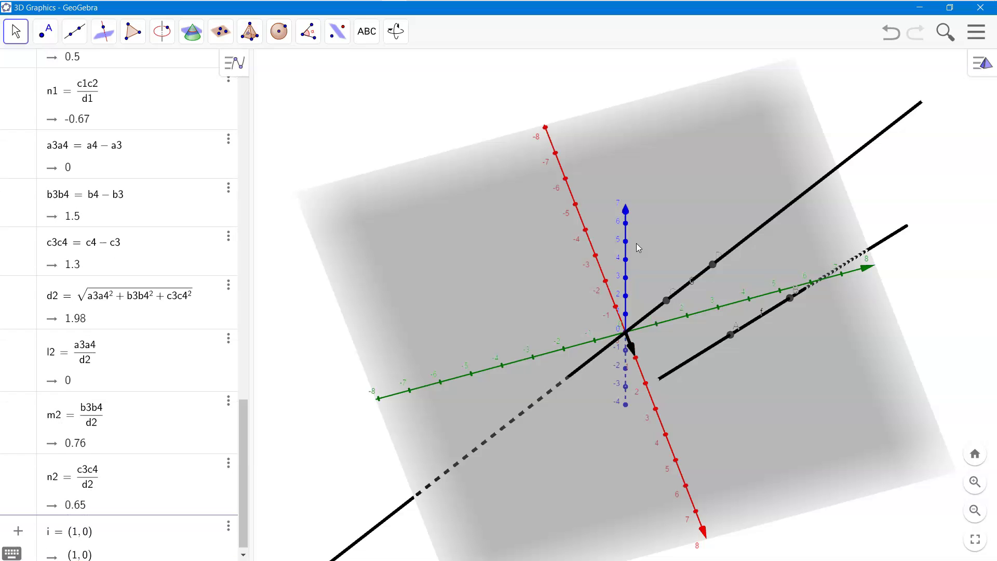
pyautogui.press('Return')
pyautogui.write('j')
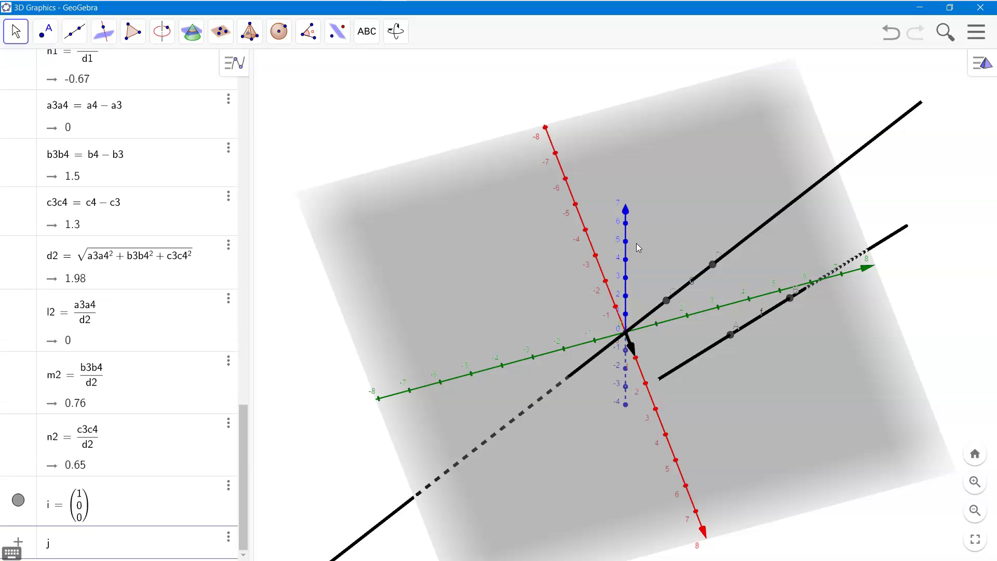
pyautogui.write(' = (0, 1, 0')
pyautogui.press('Return')
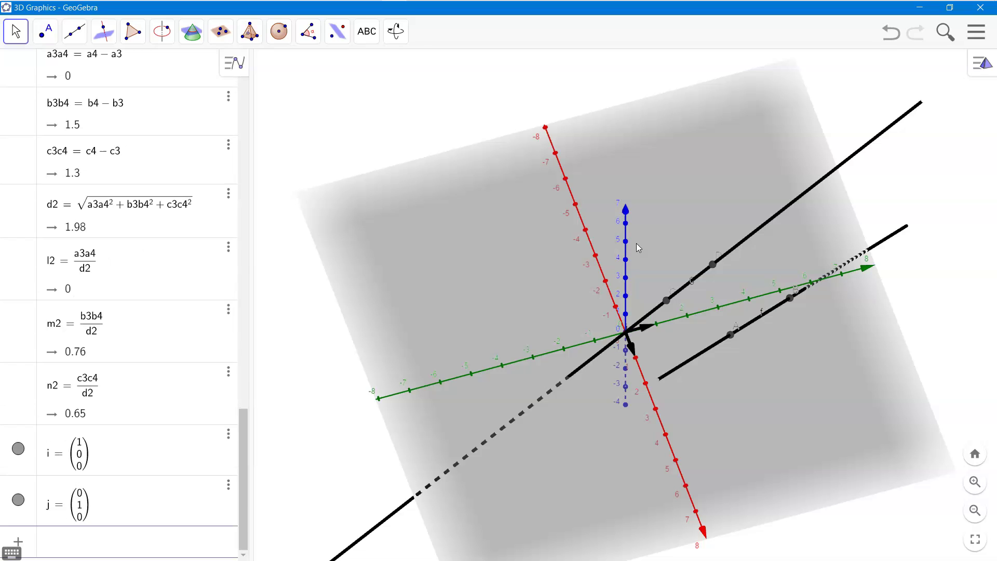
pyautogui.write('k=(')
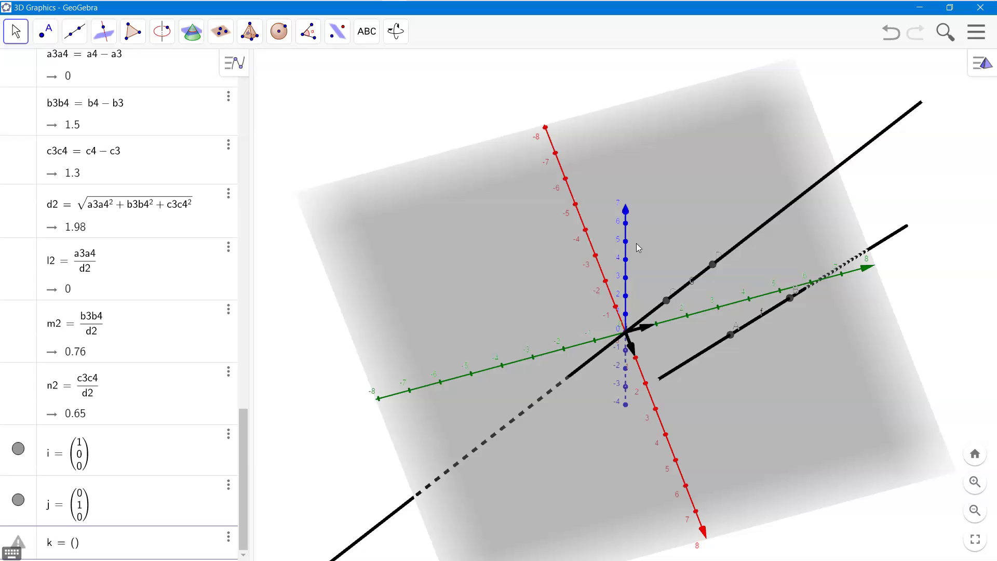
pyautogui.write('0,0,1')
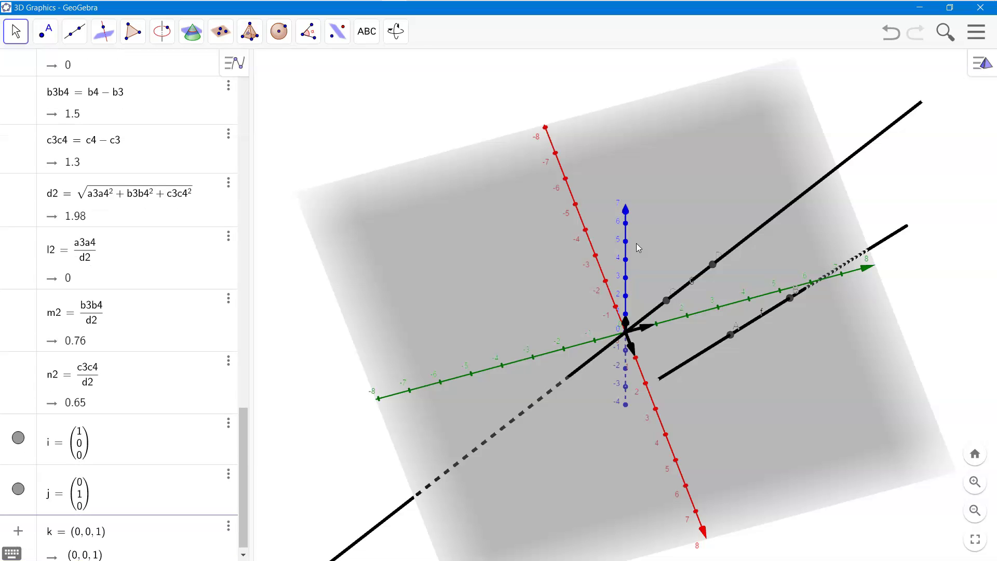
pyautogui.press('Return')
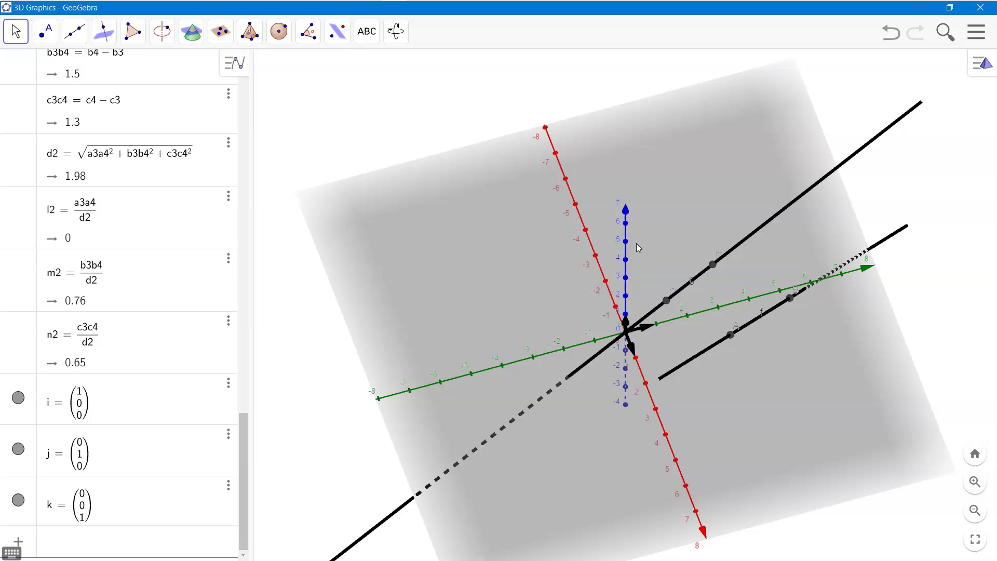
# - Enter u=l1*i+m1*j+n1*k to get vector u = (−0.55, 0.5, −0.67)
pyautogui.write('u=l1')
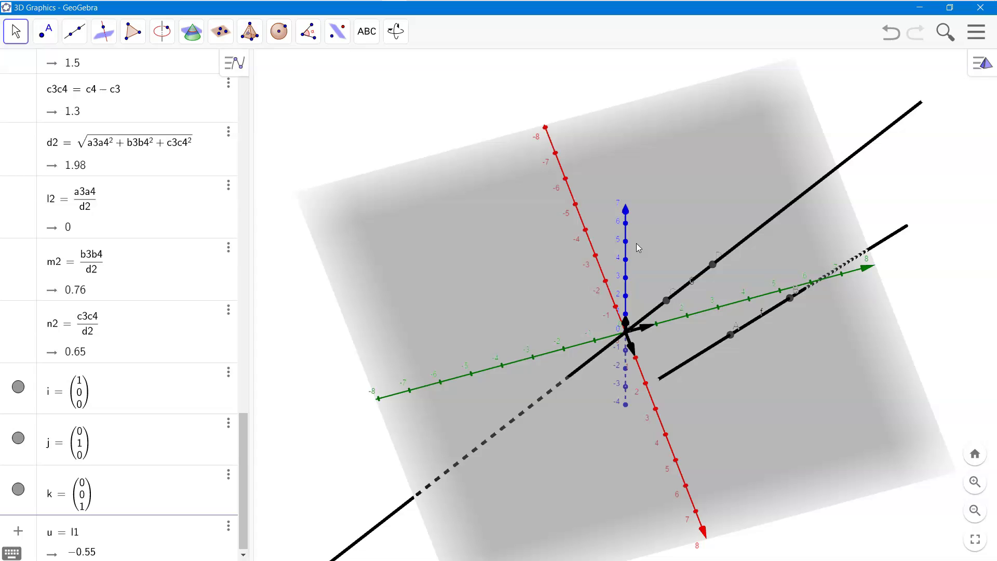
pyautogui.write('*i')
pyautogui.write('+')
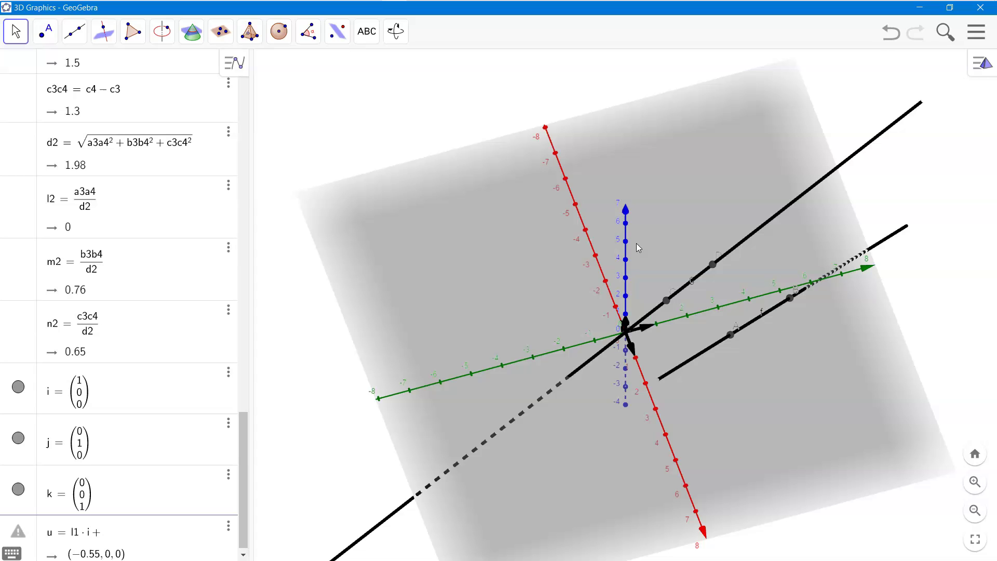
pyautogui.write('m1 ·')
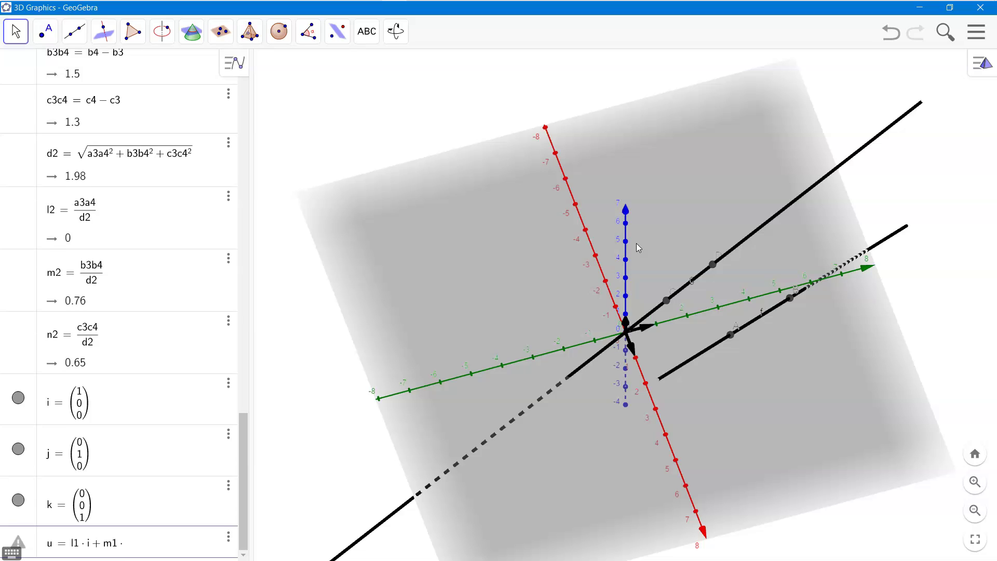
pyautogui.write('*j+n1')
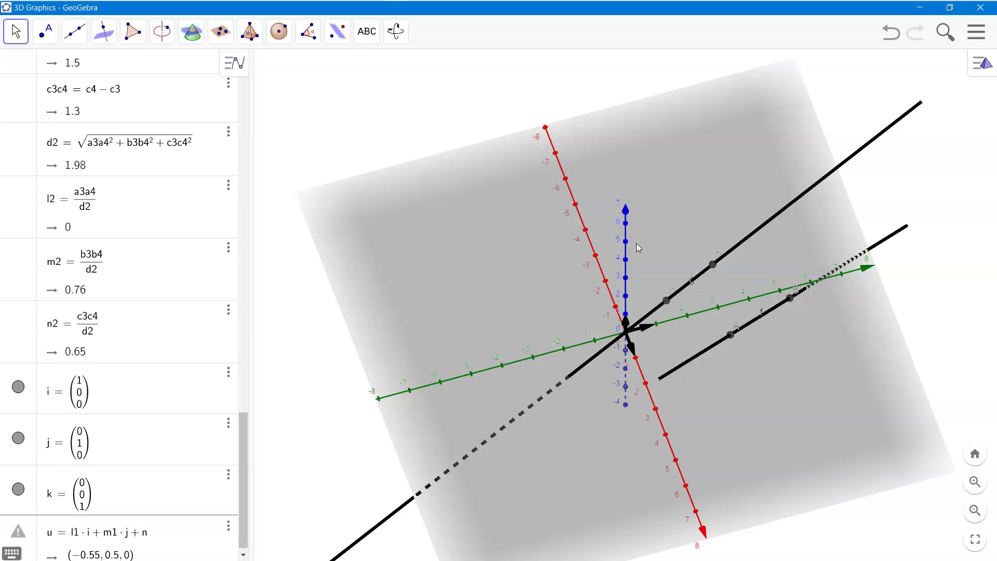
pyautogui.write('*k')
pyautogui.press('Return')
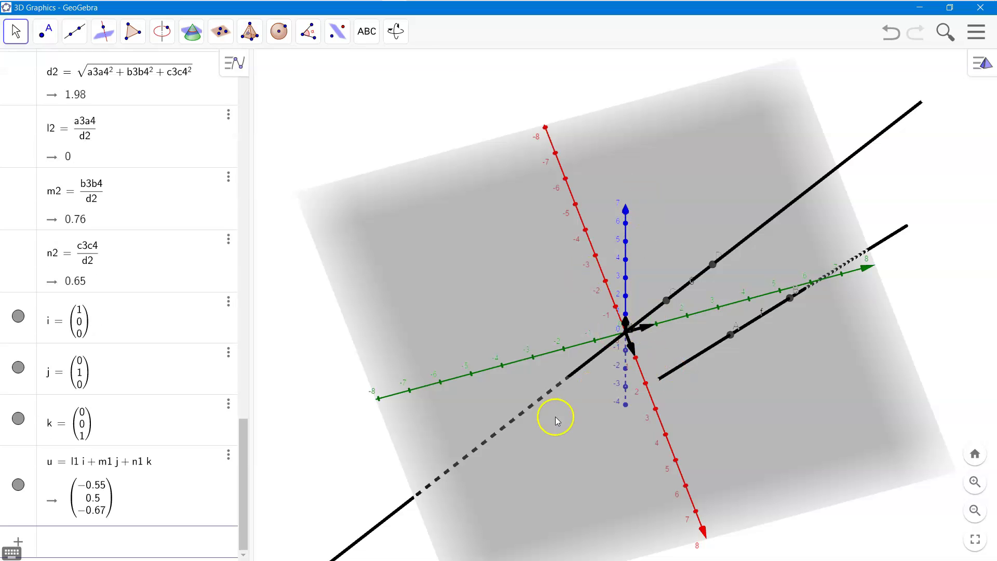
# - Rotate the 3D view to see the vectors, leaving u's definition unchanged
pyautogui.moveTo(545, 454); pyautogui.dragTo(596, 425)
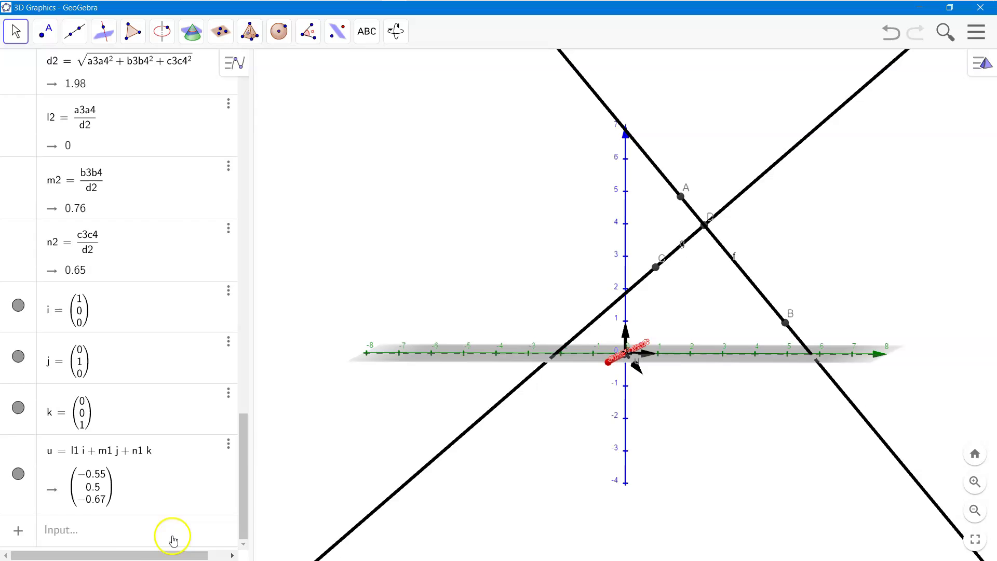
pyautogui.click(127, 534)
pyautogui.tripleClick(86, 463)
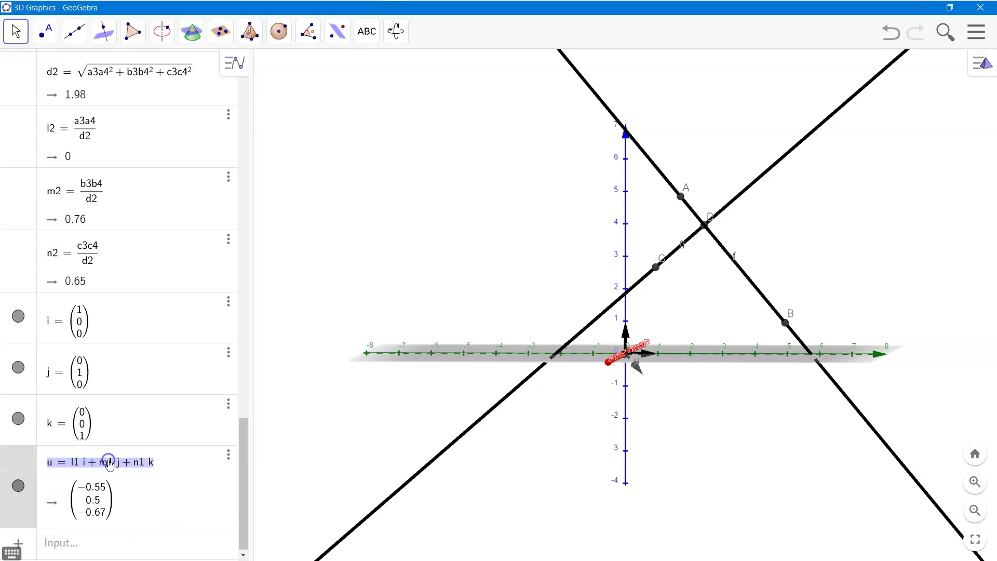
pyautogui.click(170, 460)
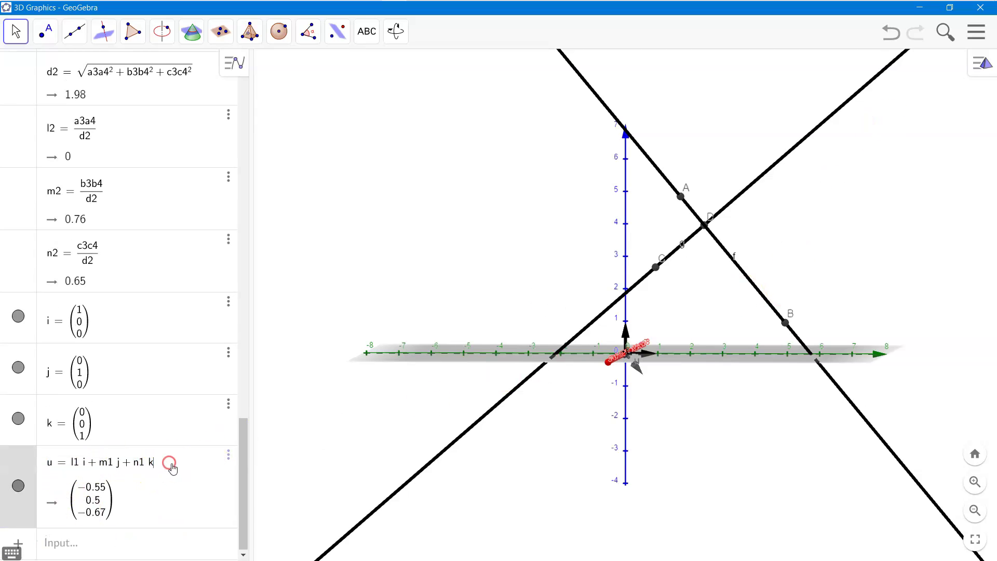
# - Colour vector u green (#33FF00) in its Settings Color tab
pyautogui.rightClick(174, 473)
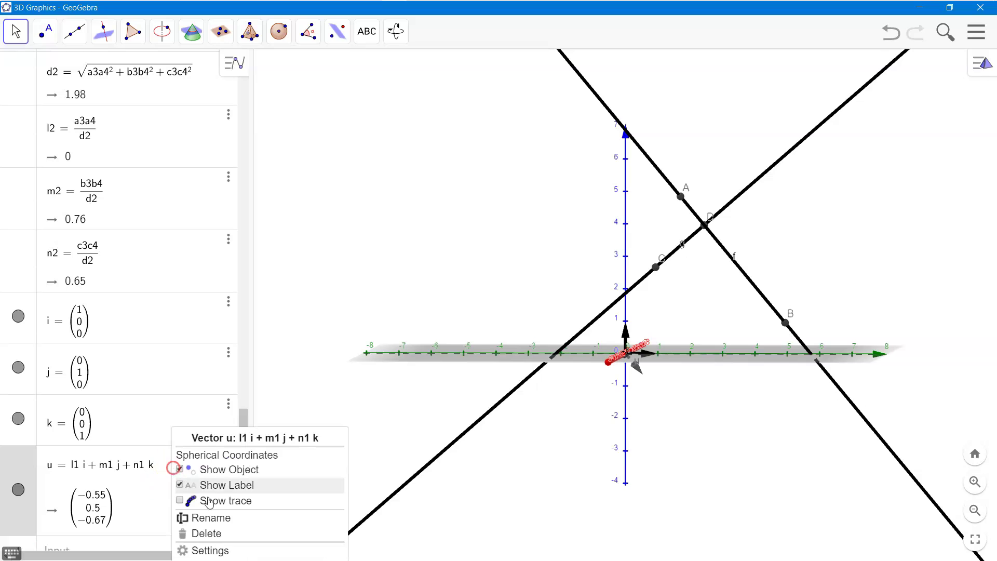
pyautogui.click(188, 547)
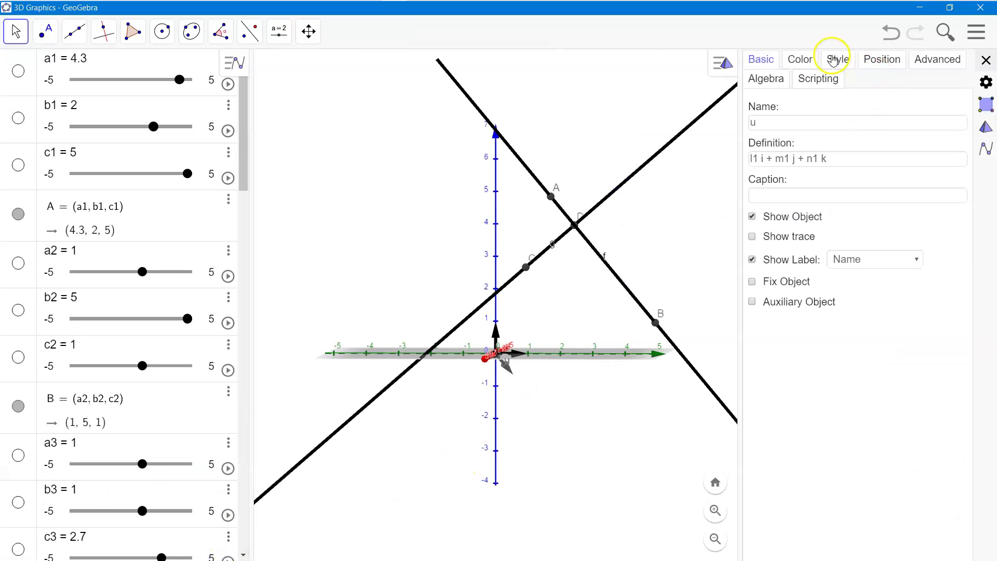
pyautogui.click(833, 59)
pyautogui.click(804, 58)
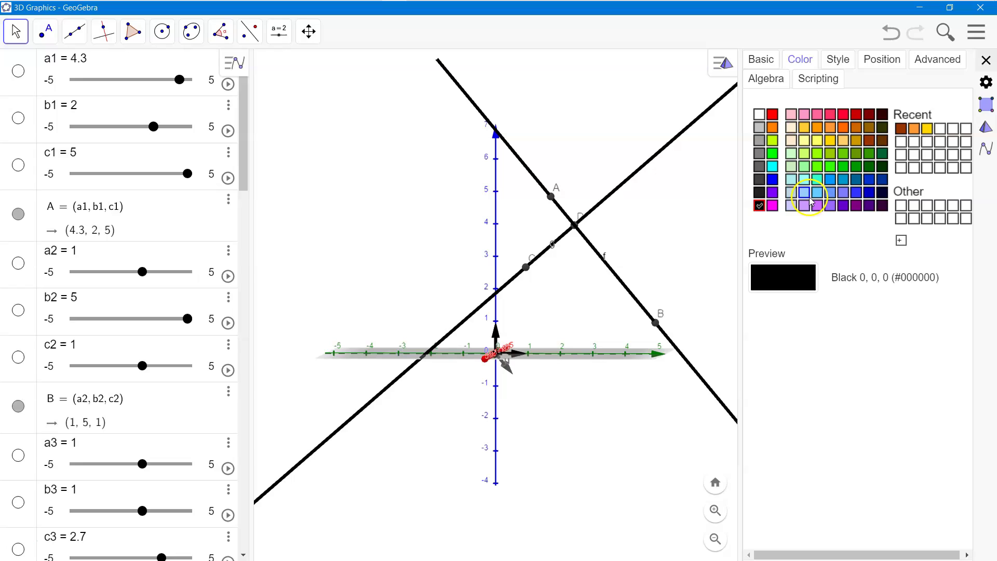
pyautogui.click(831, 169)
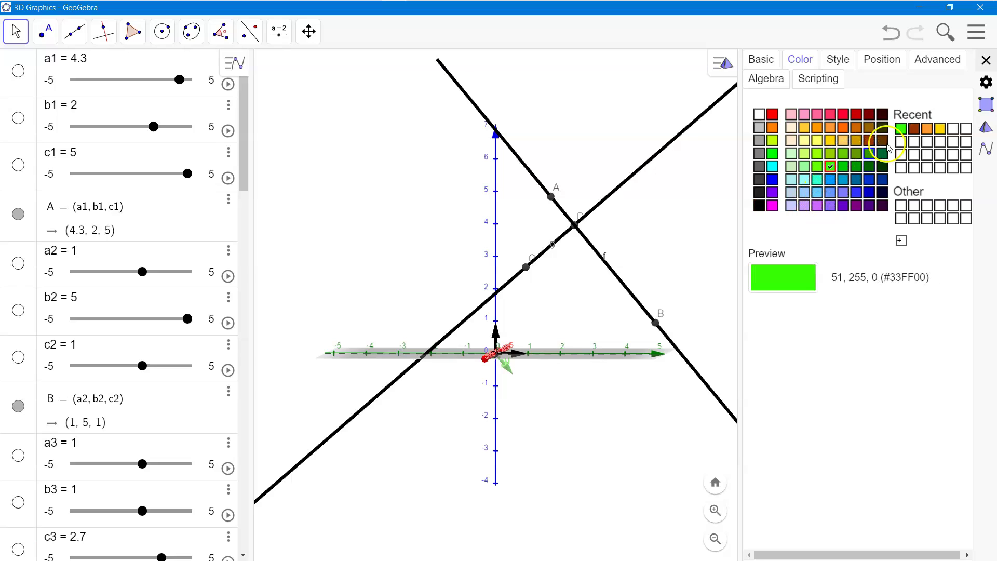
pyautogui.click(986, 60)
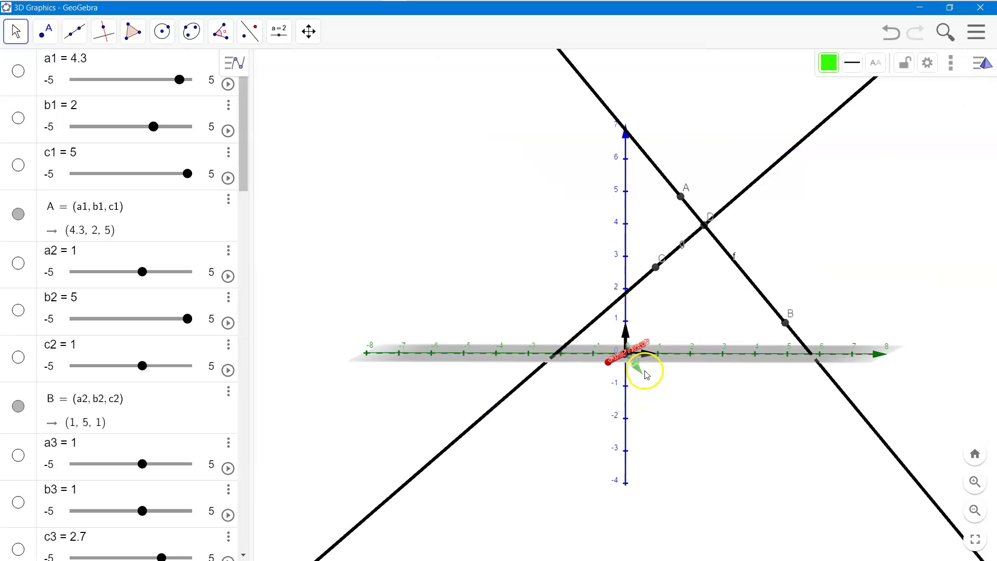
# - Rotate the 3D scene around the origin and select the green vector u
pyautogui.moveTo(663, 445)
pyautogui.mouseDown()
pyautogui.moveTo(647, 459)
pyautogui.moveTo(597, 461)
pyautogui.moveTo(621, 470)
pyautogui.moveTo(675, 461)
pyautogui.moveTo(657, 452)
pyautogui.mouseUp()
pyautogui.click(646, 372)
pyautogui.click(695, 357)
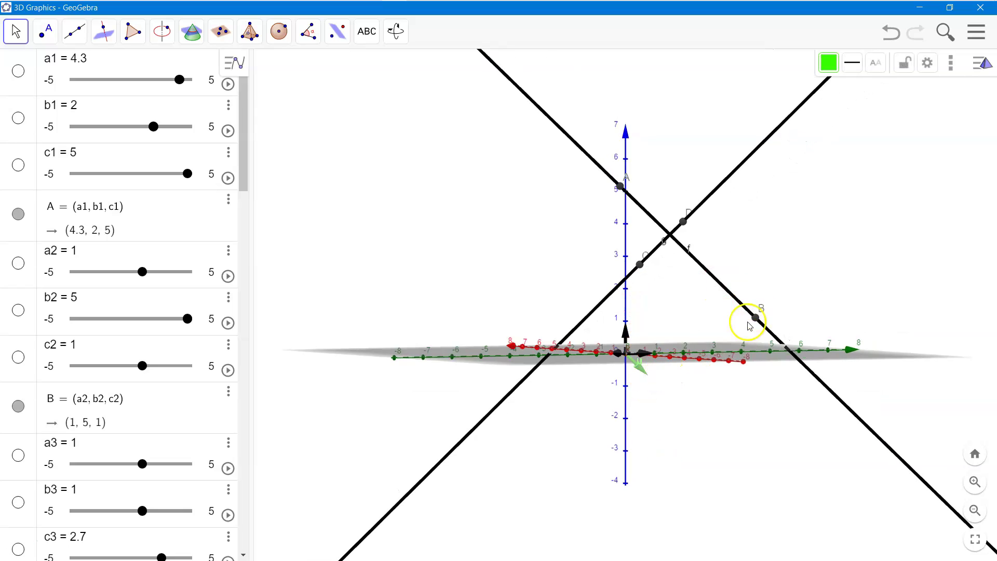
pyautogui.scroll(-20, 82, 534)
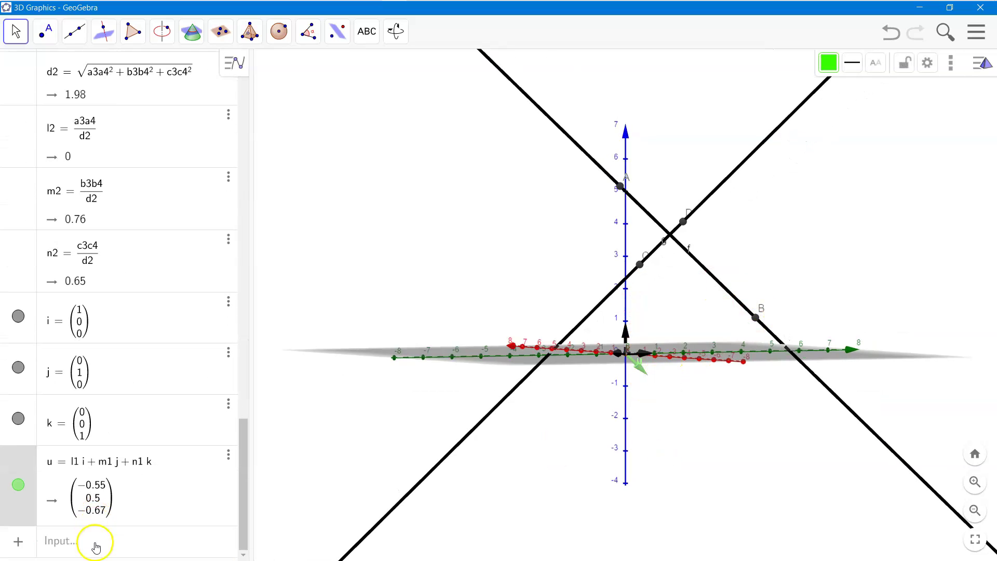
# - Enter v=l2i+m2*j+n2*k, giving vector v = (0, 0.76, 0.65)
pyautogui.click(95, 538)
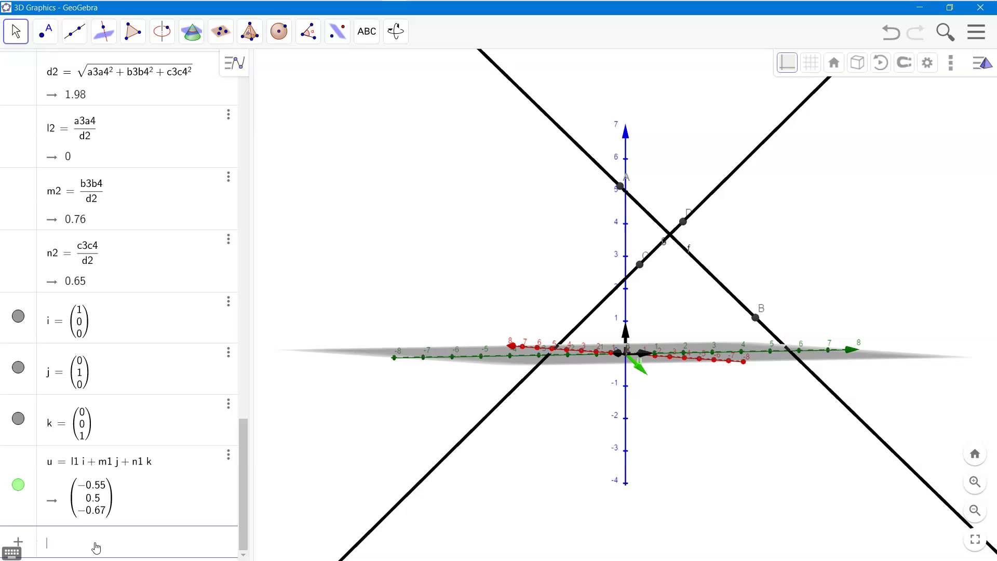
pyautogui.write('v')
pyautogui.write('=')
pyautogui.write('l2i')
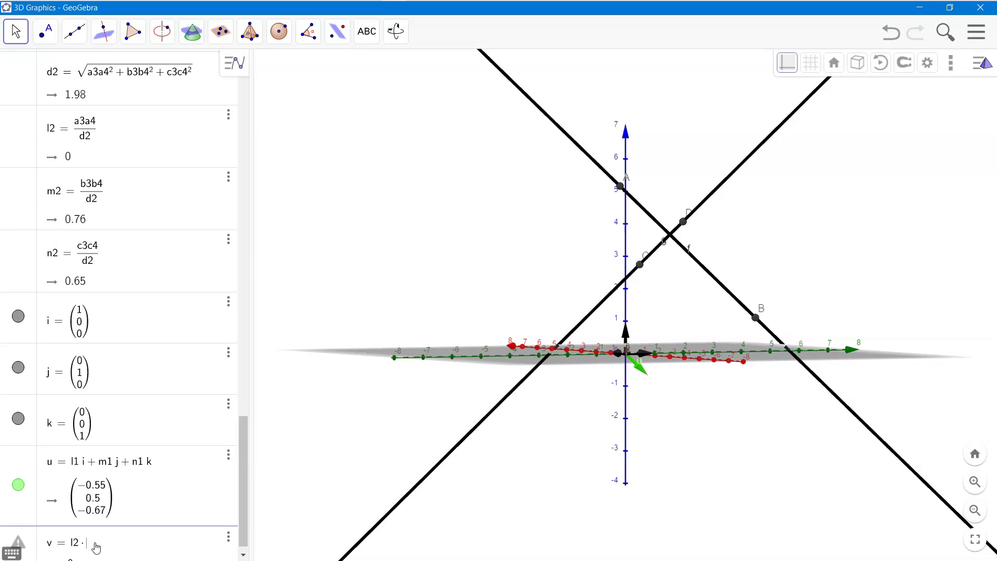
pyautogui.write('+ ')
pyautogui.write('m2')
pyautogui.write('*j+')
pyautogui.write('n2*')
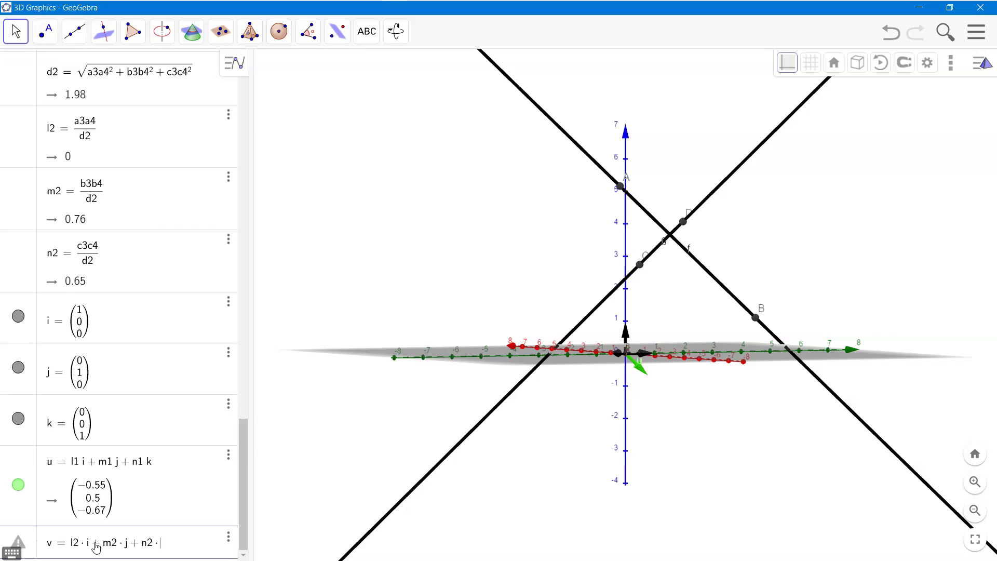
pyautogui.write('k')
pyautogui.press('Return')
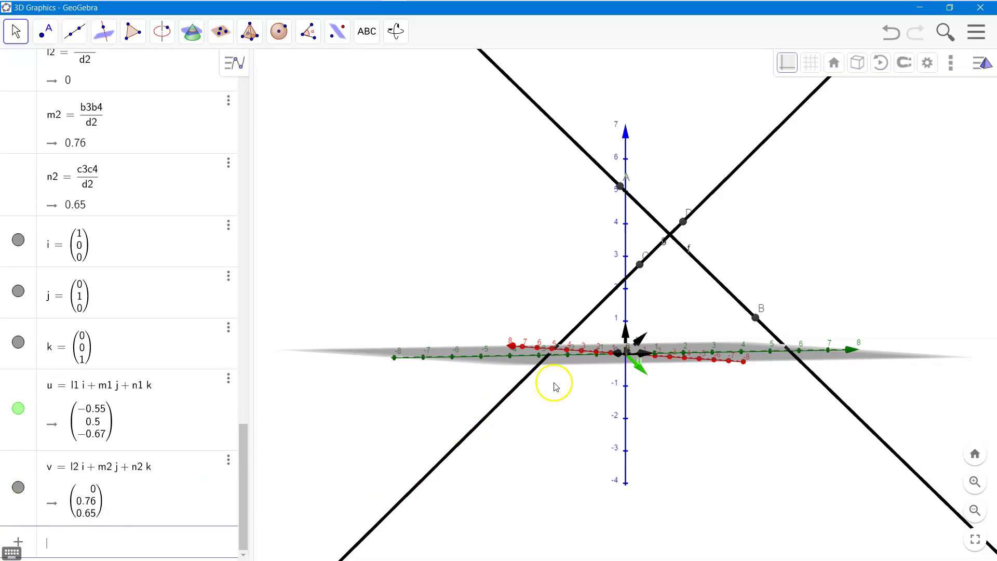
# - Colour vector v red (#FF0000) in its Settings Color tab
pyautogui.rightClick(135, 475)
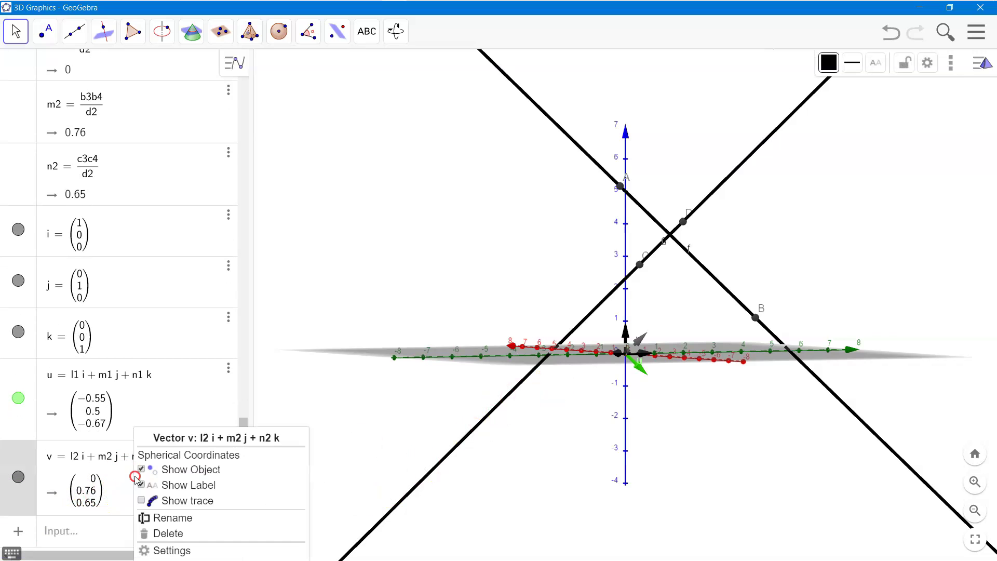
pyautogui.click(180, 549)
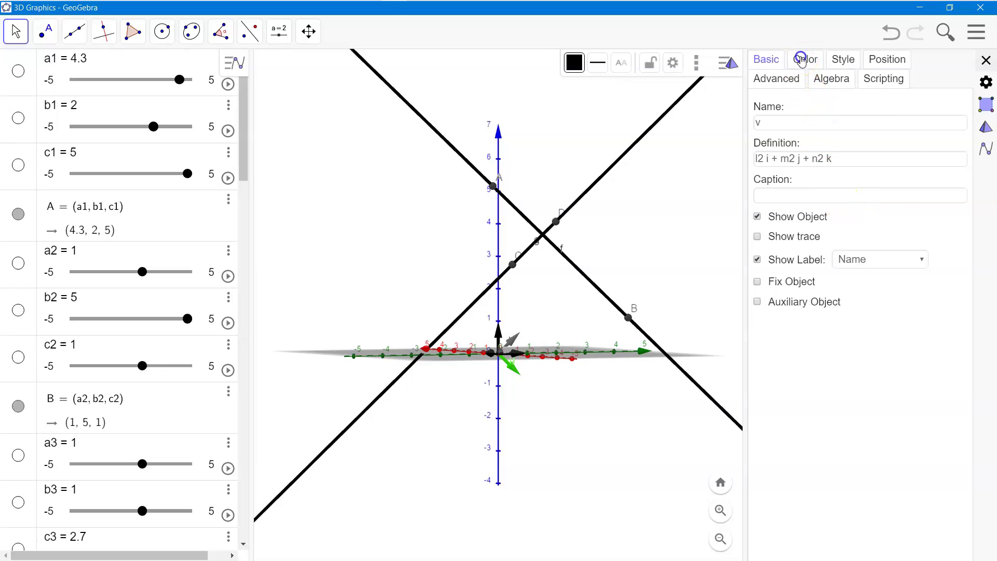
pyautogui.click(805, 59)
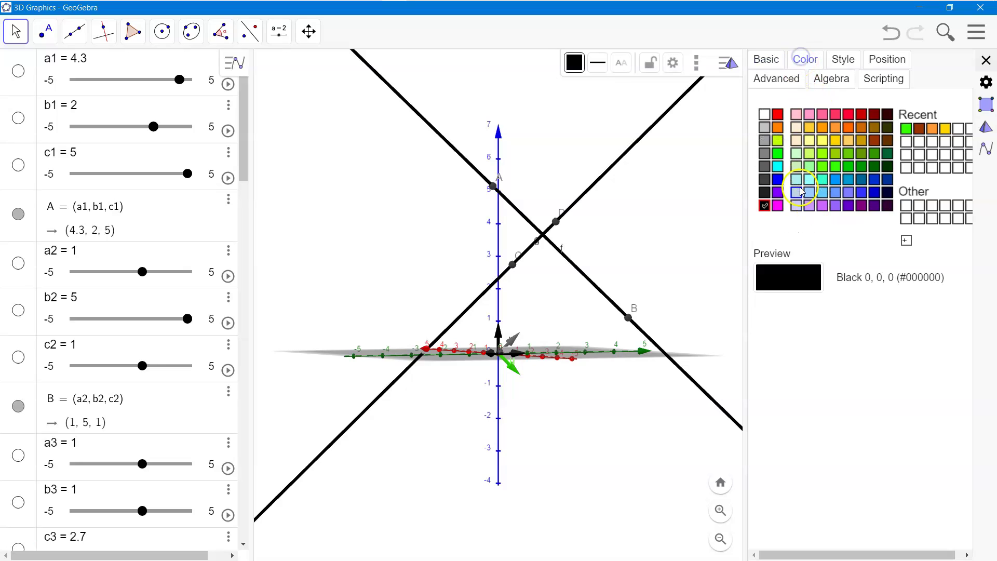
pyautogui.click(778, 115)
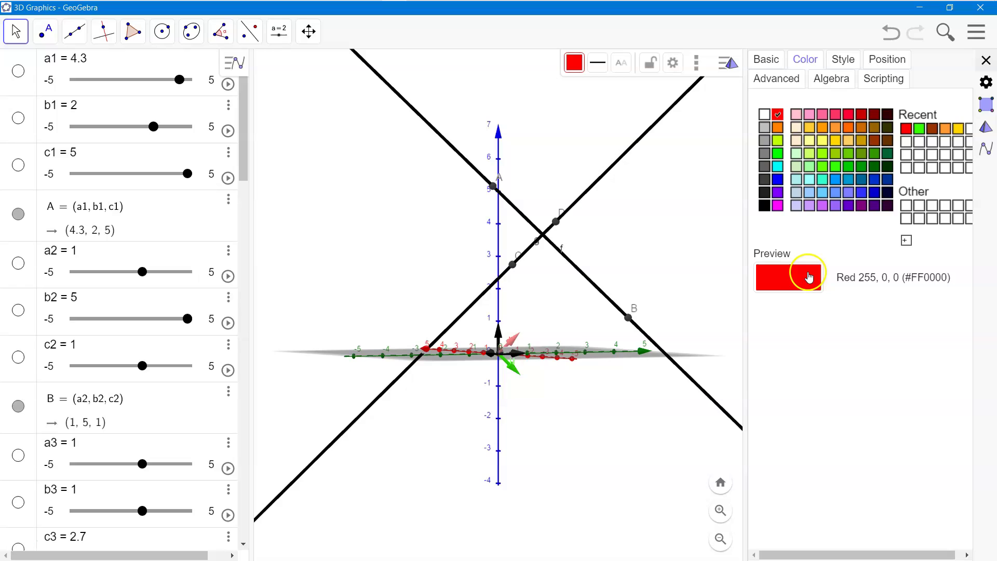
pyautogui.click(986, 61)
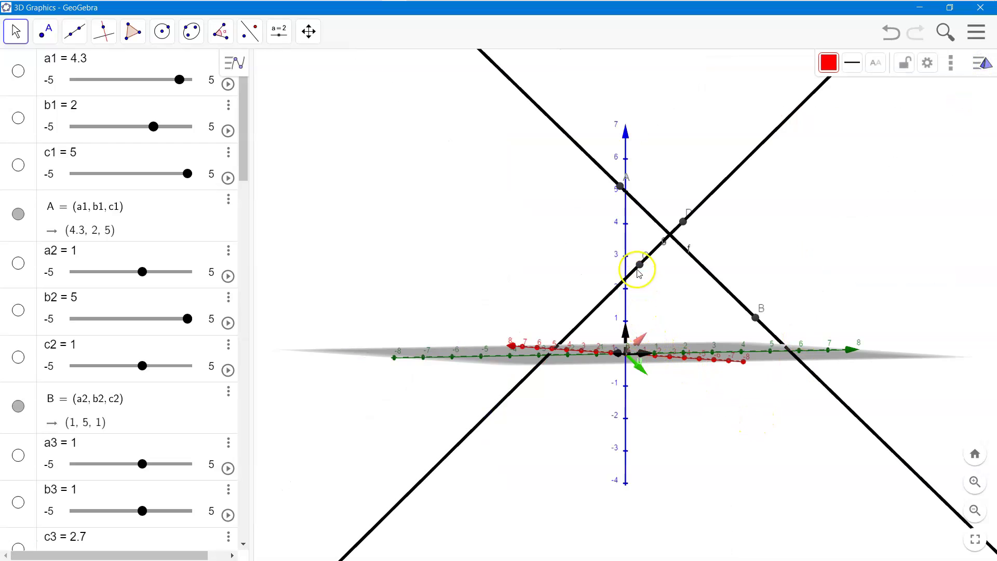
# - Scroll the algebra list to the bottom and focus the empty input row
pyautogui.scroll(-20, 99, 537)
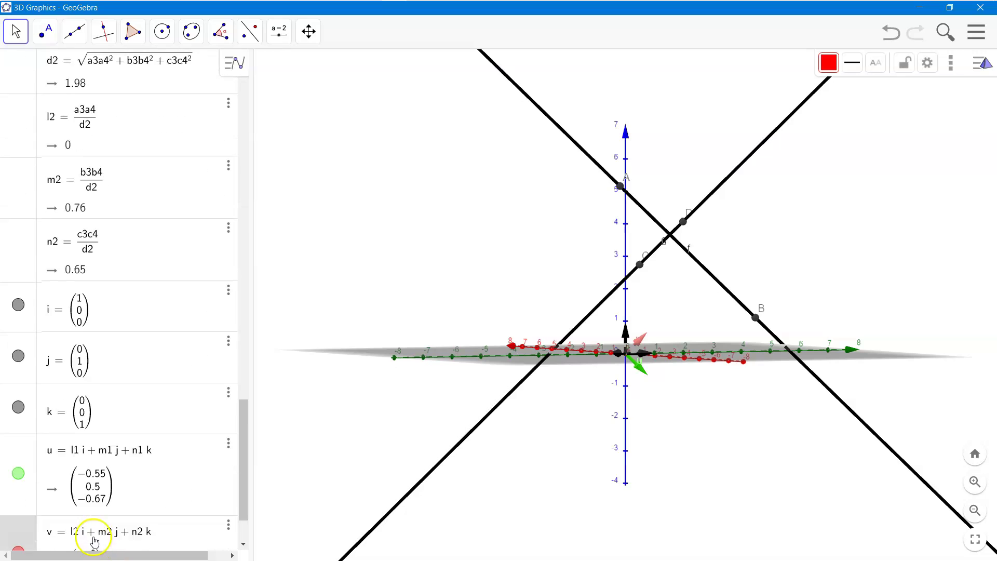
pyautogui.scroll(-2, 94, 540)
pyautogui.click(84, 535)
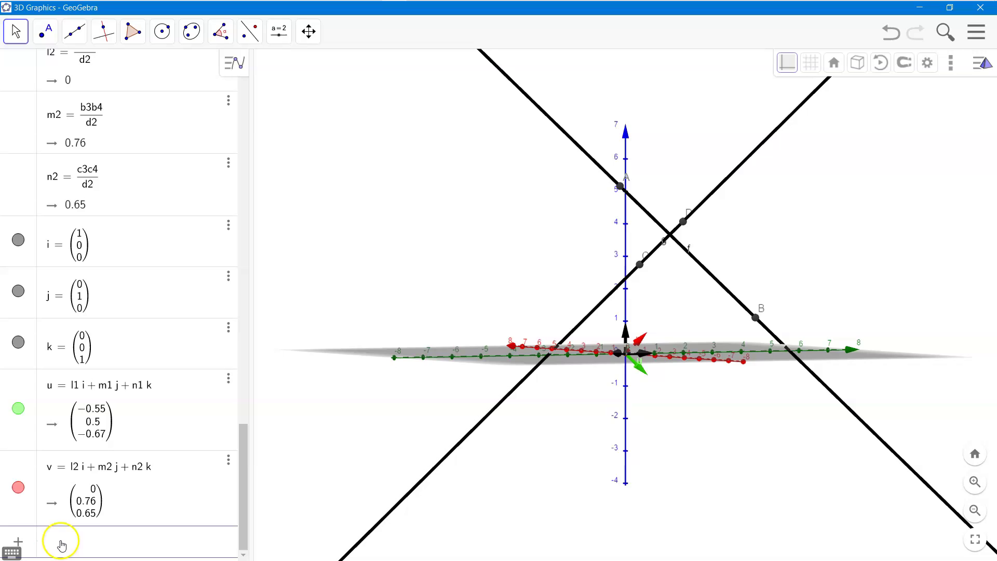
pyautogui.click(11, 534)
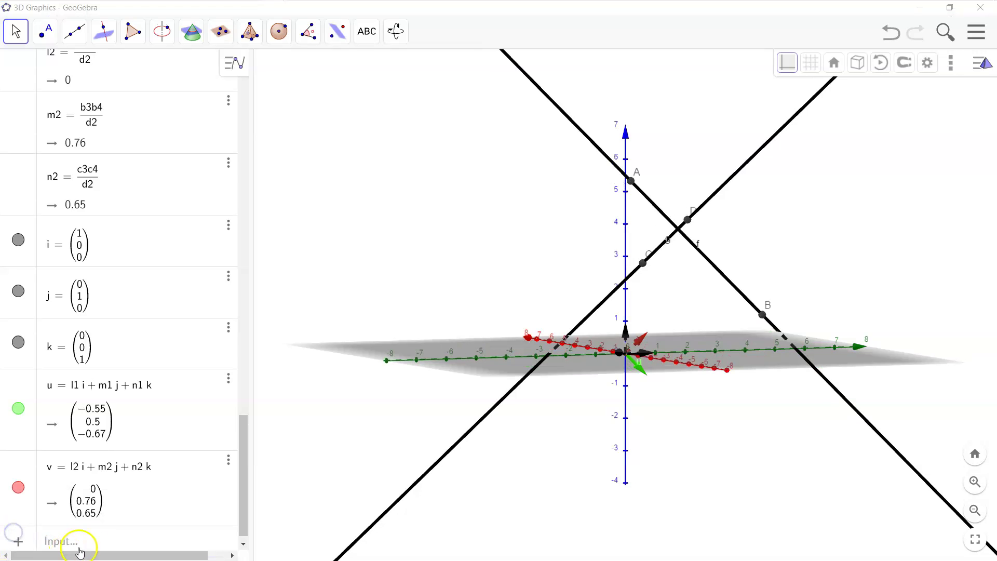
# - Define a = |cross(u, v)|, which evaluates to 1
pyautogui.click(79, 549)
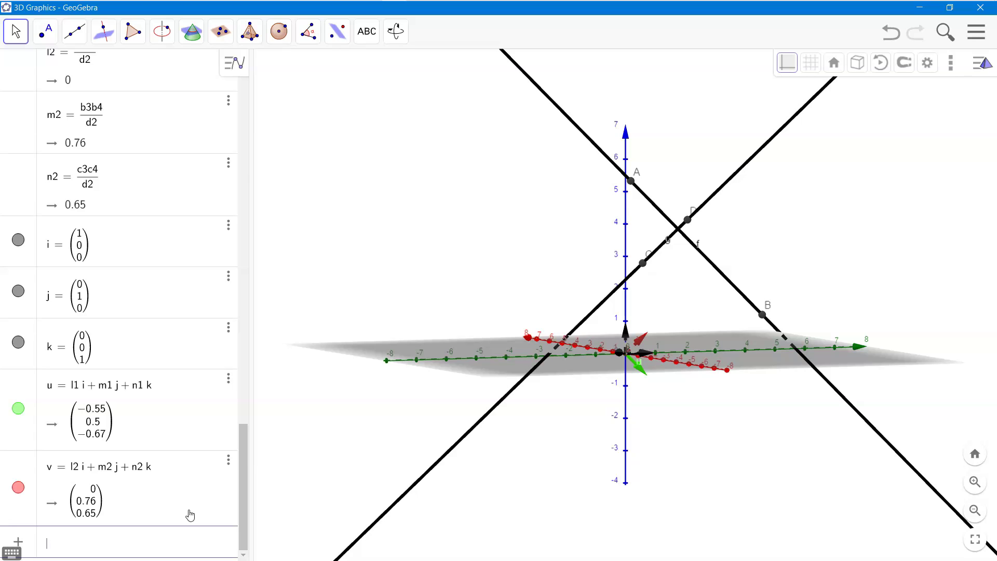
pyautogui.write('a = |')
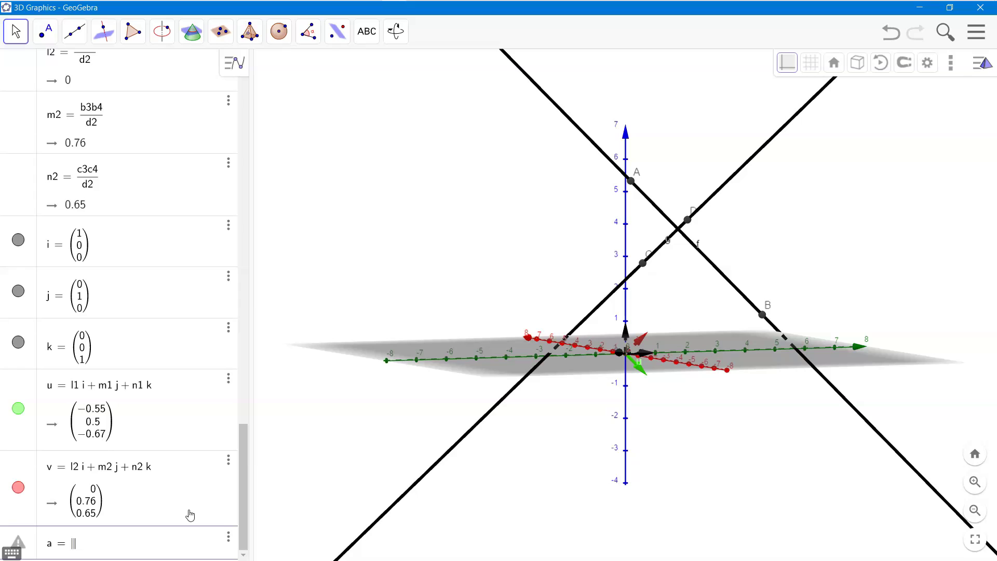
pyautogui.write('cross(u, v')
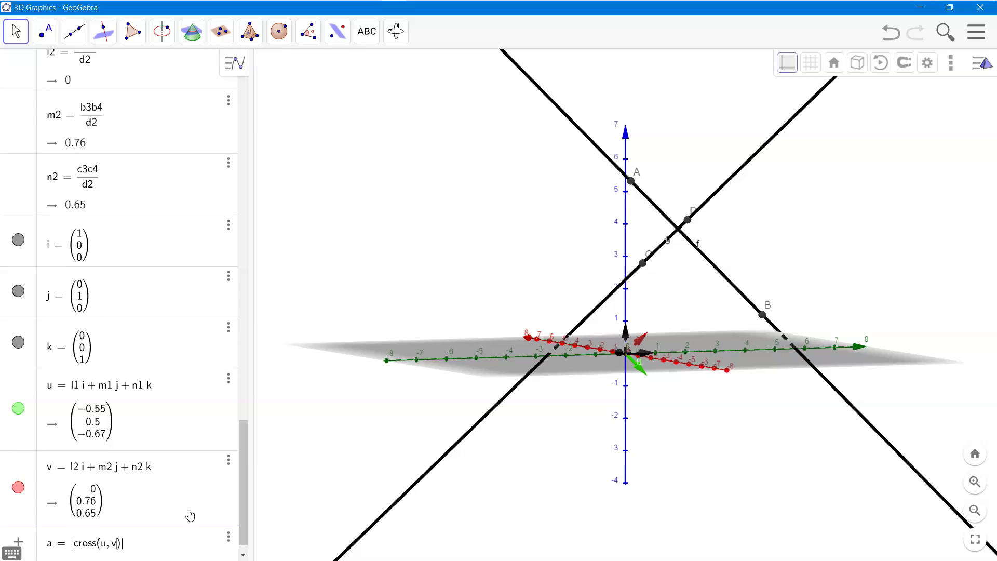
pyautogui.press('Return')
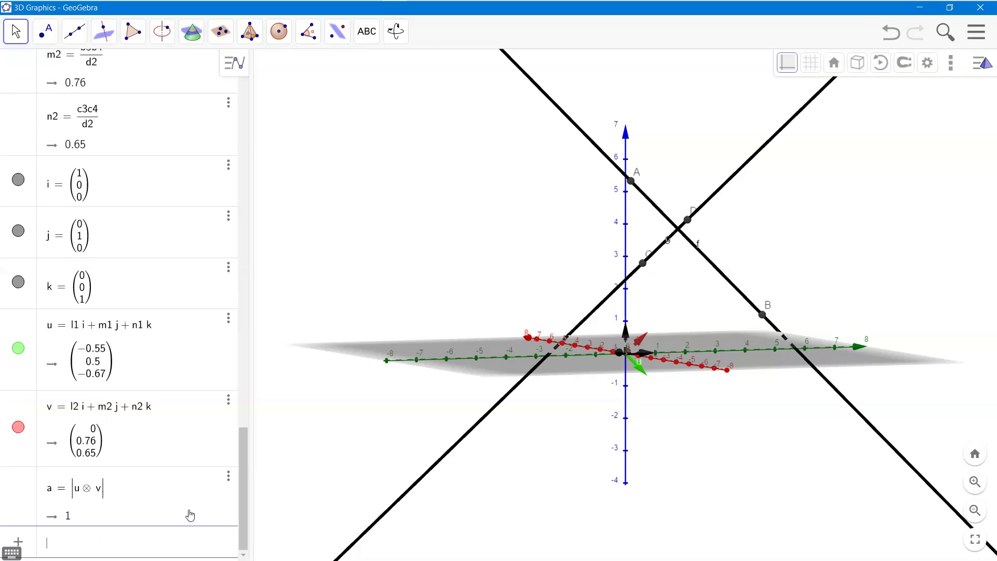
pyautogui.click(199, 513)
# - Enter m3 = {{a4-a2, b4-b2, c4-c2}, {l1, m1, n1}, {l2, m2, n2}}
pyautogui.click(104, 547)
pyautogui.write('m3 = {{')
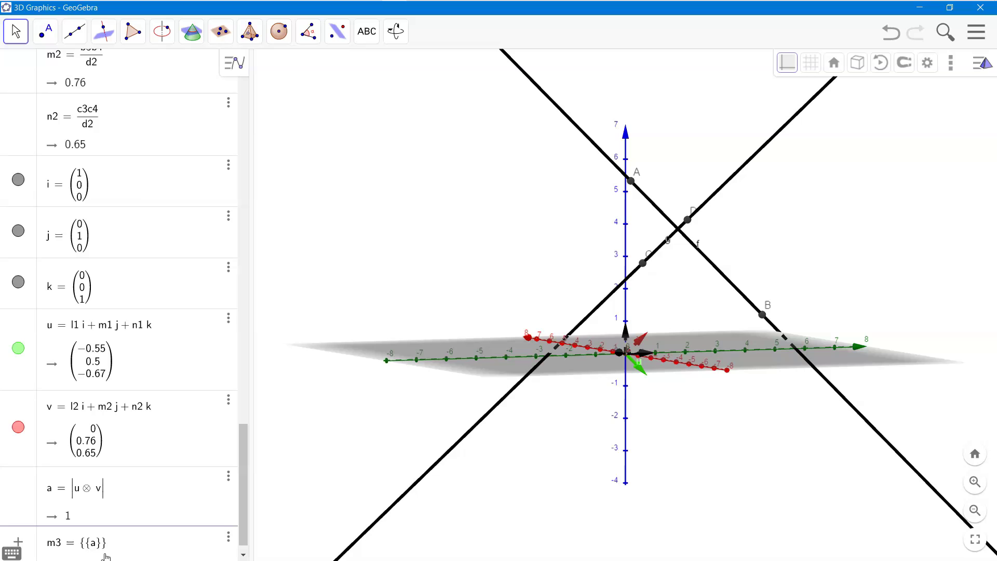
pyautogui.write('a4')
pyautogui.write('-')
pyautogui.write('a')
pyautogui.write('2')
pyautogui.write(',')
pyautogui.write('b4')
pyautogui.write('-')
pyautogui.write('b2,')
pyautogui.write('c4-c')
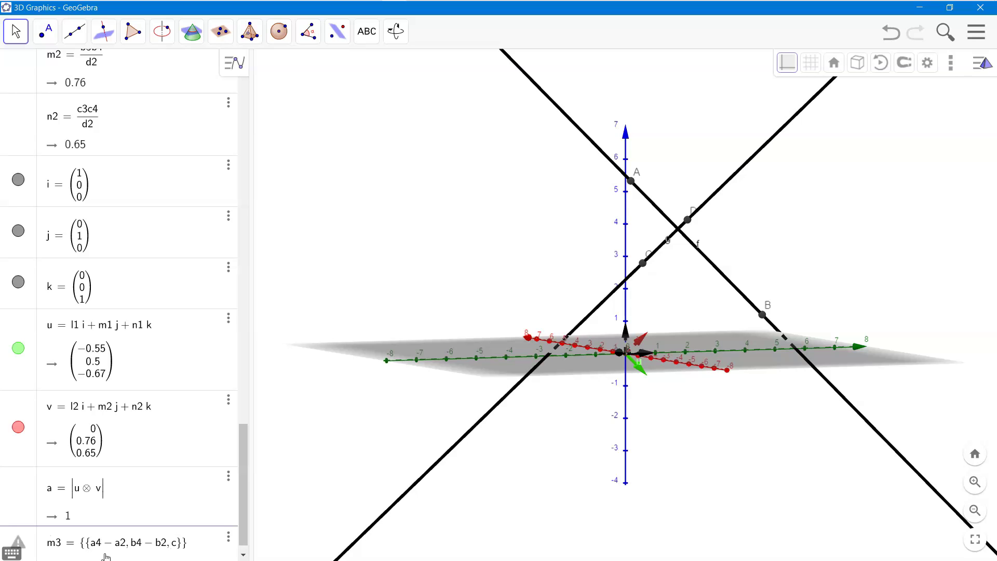
pyautogui.write('2,')
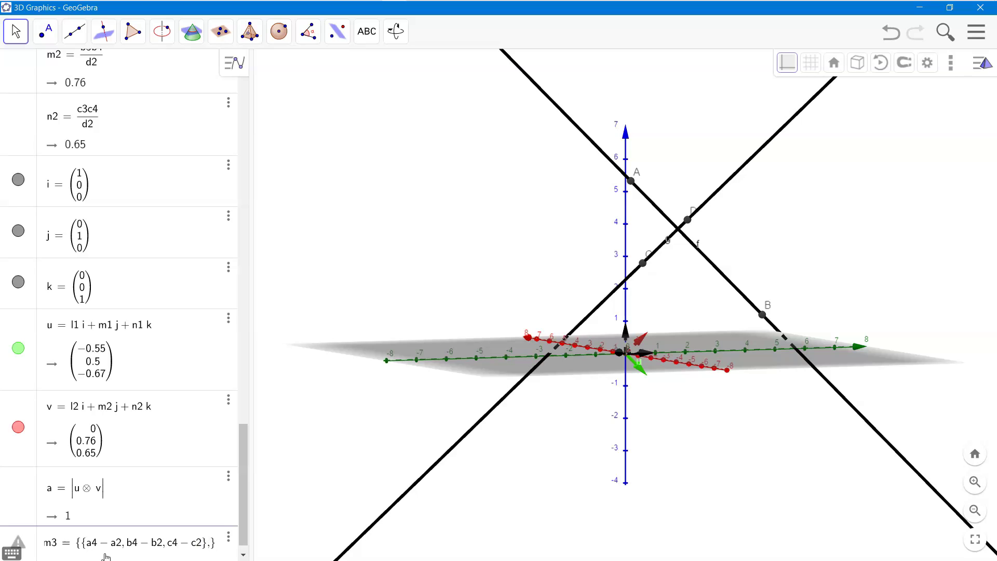
pyautogui.write('{')
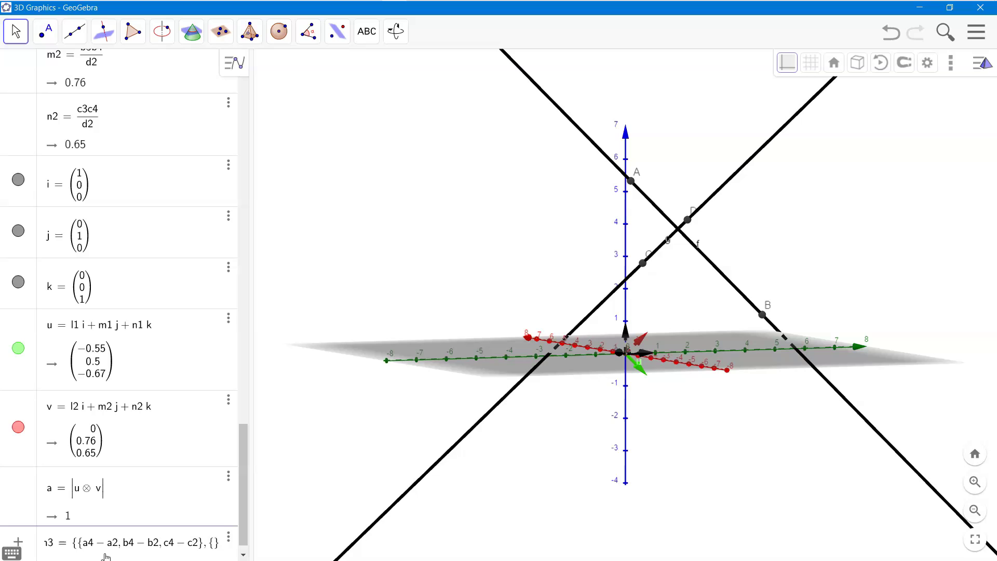
pyautogui.write('l1, m1')
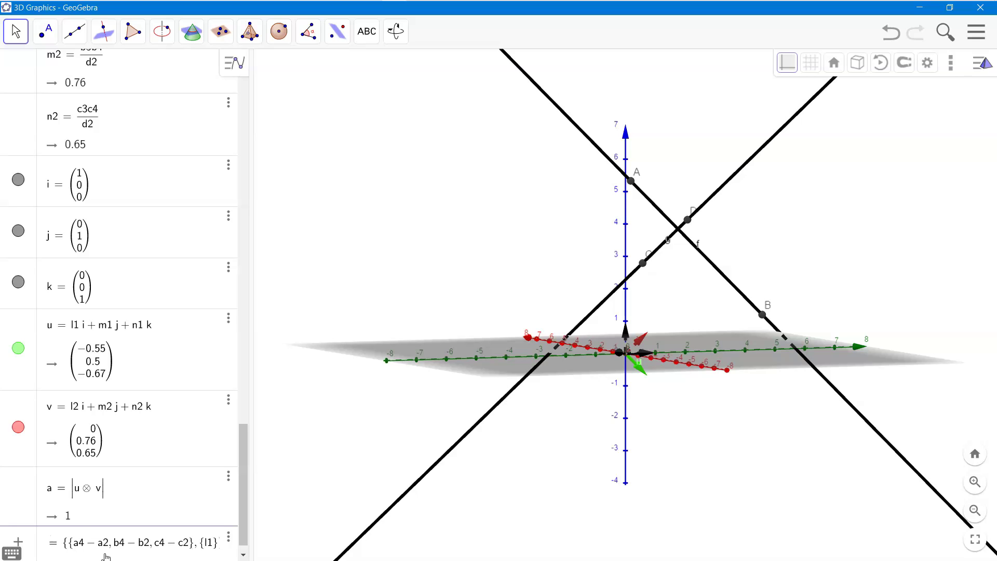
pyautogui.write(',')
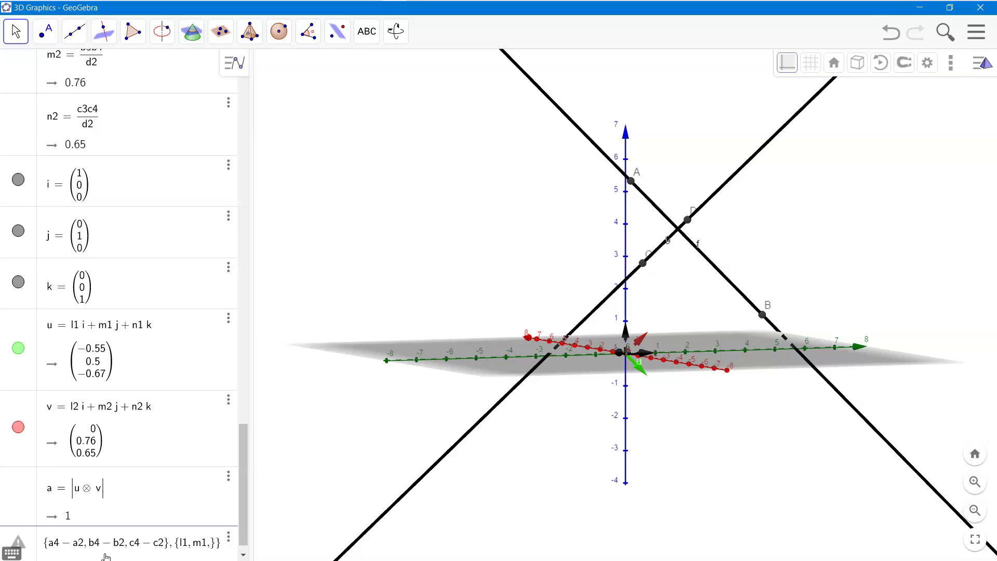
pyautogui.write('n1')
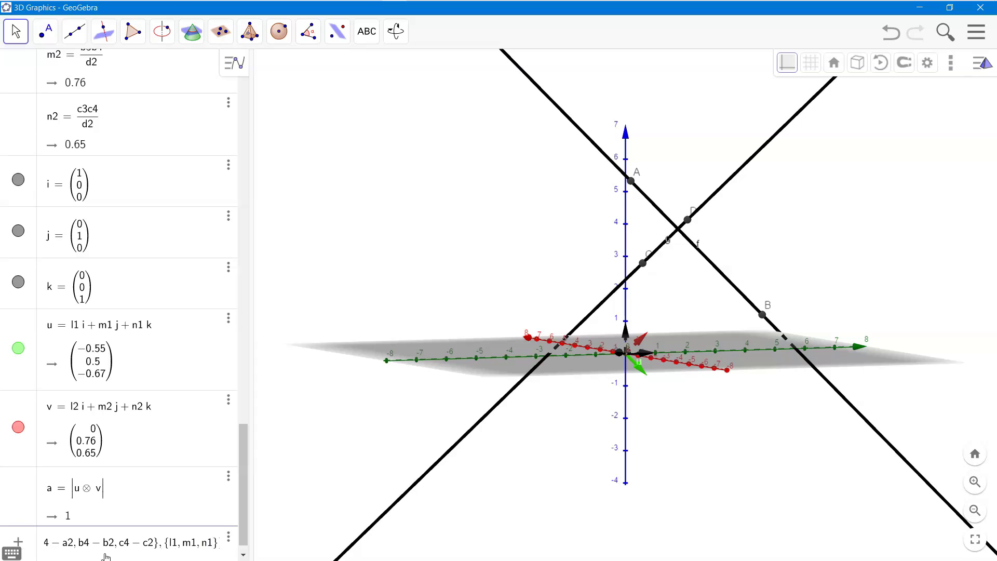
pyautogui.press('Right')
pyautogui.write(', ')
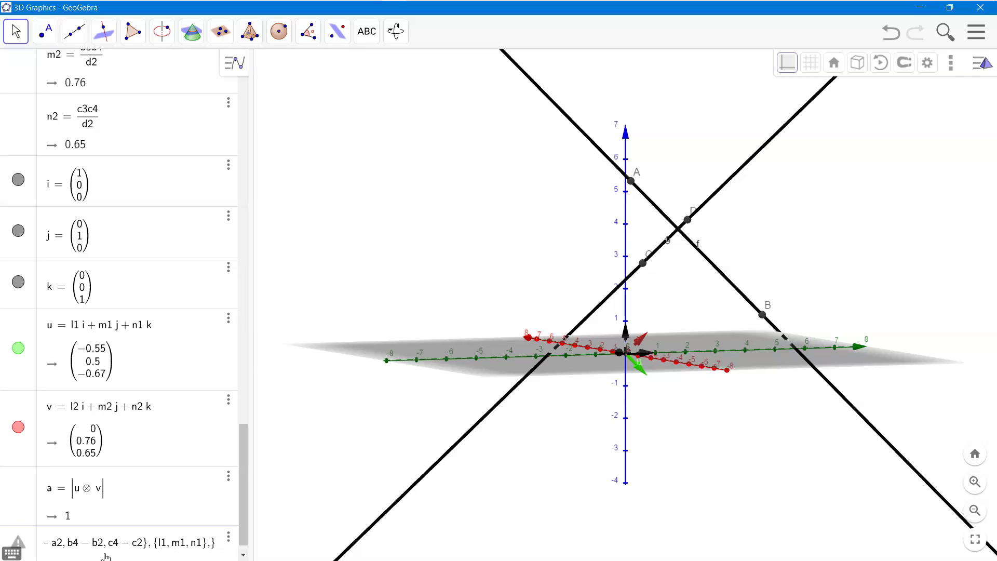
pyautogui.write('{')
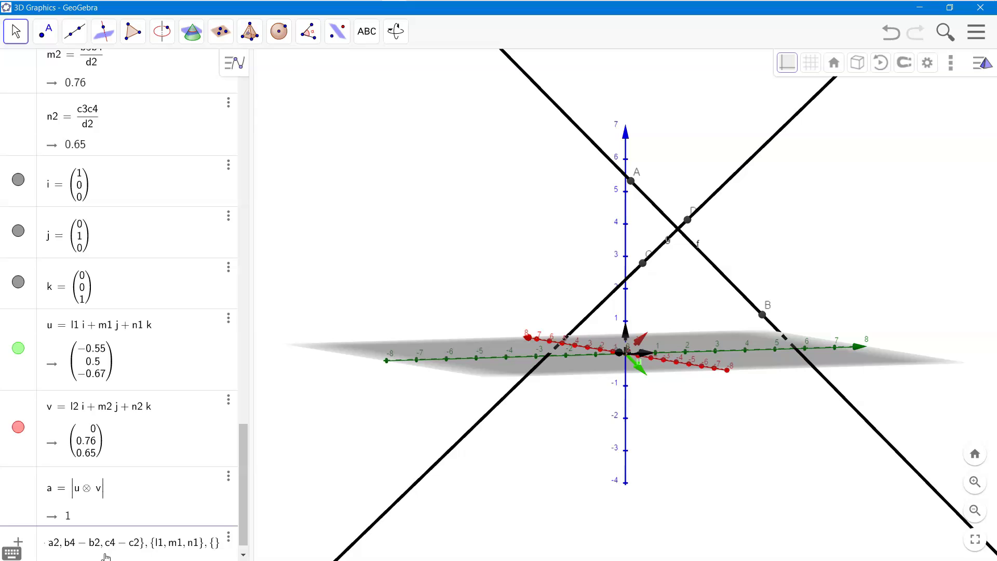
pyautogui.write('l2, m2, n2')
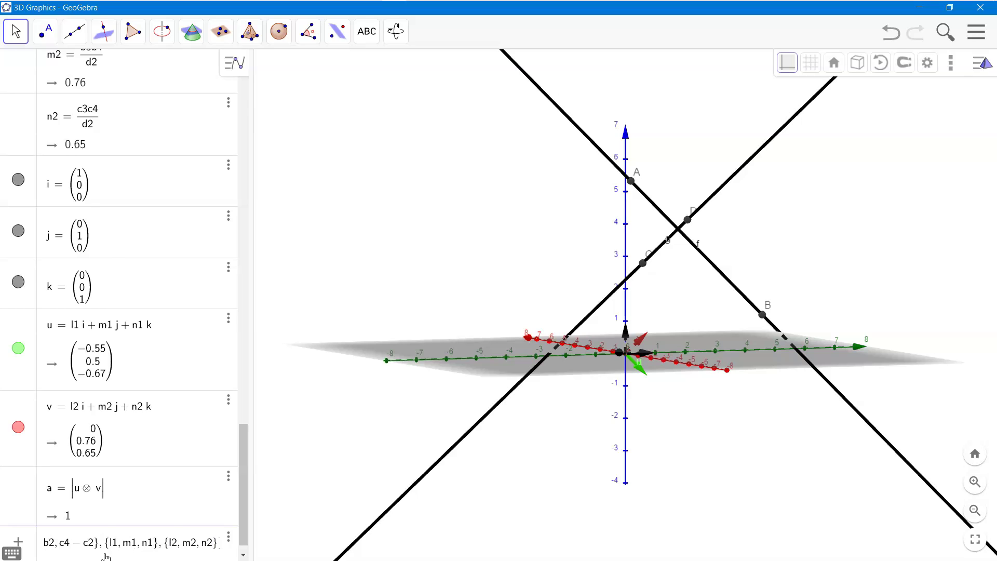
pyautogui.press('Return')
pyautogui.click(111, 492)
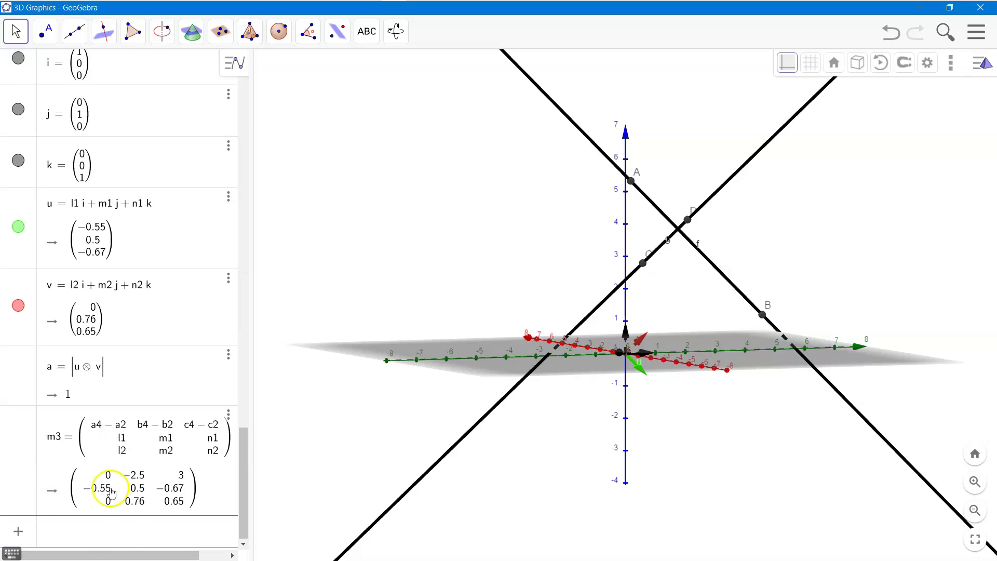
pyautogui.click(122, 529)
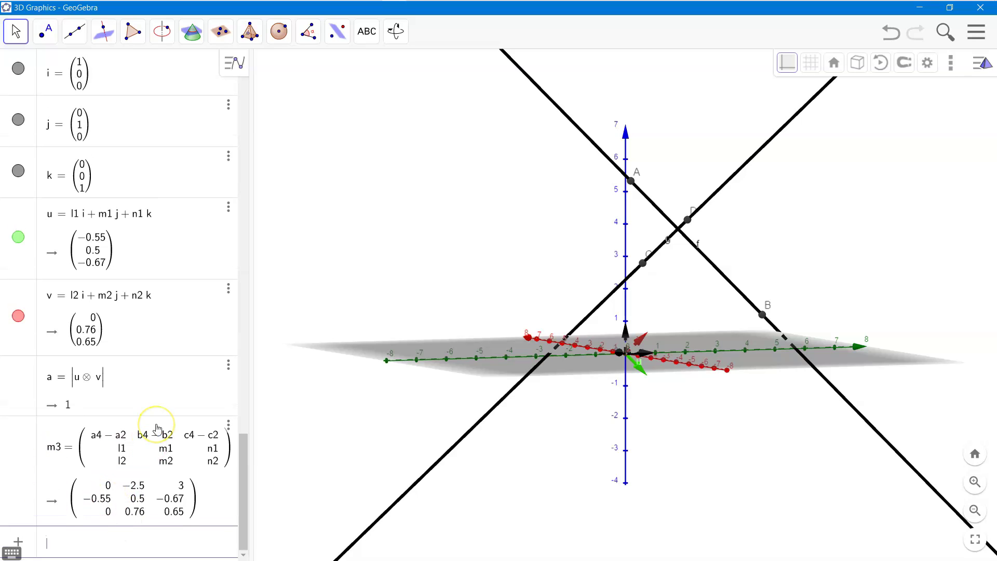
# - Enter determinant(m3) as b and b/a as c
pyautogui.write('determ')
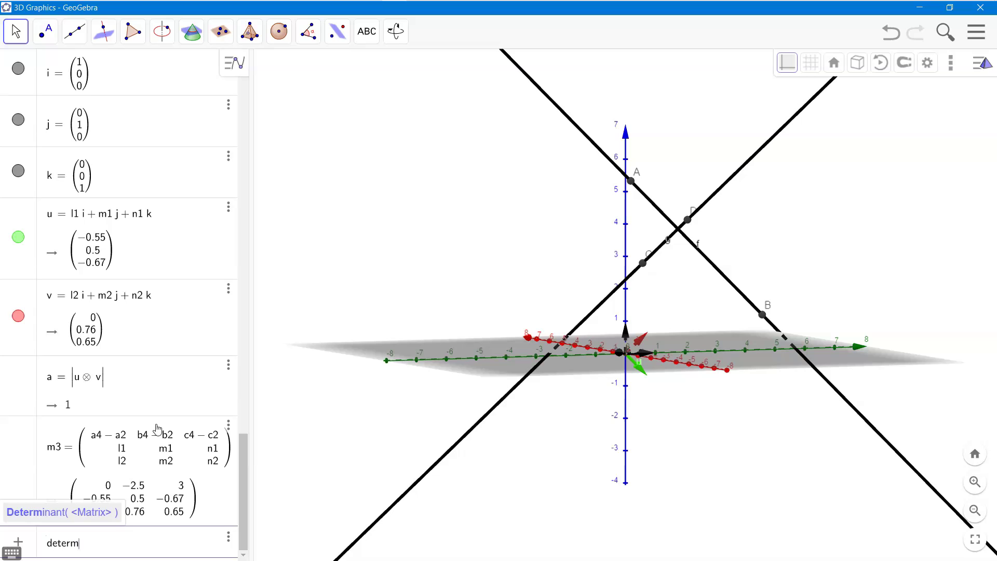
pyautogui.write('inant(')
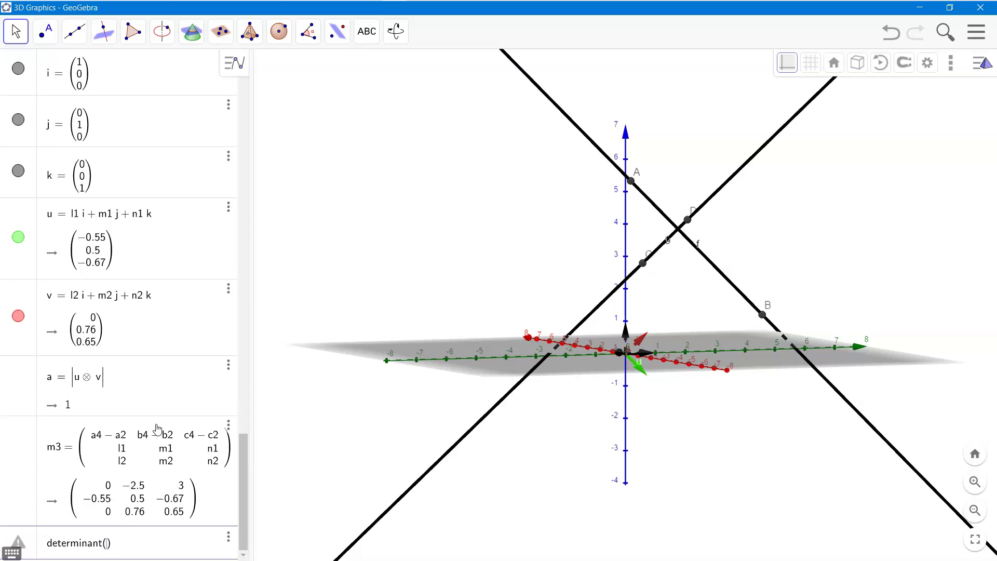
pyautogui.write('m3')
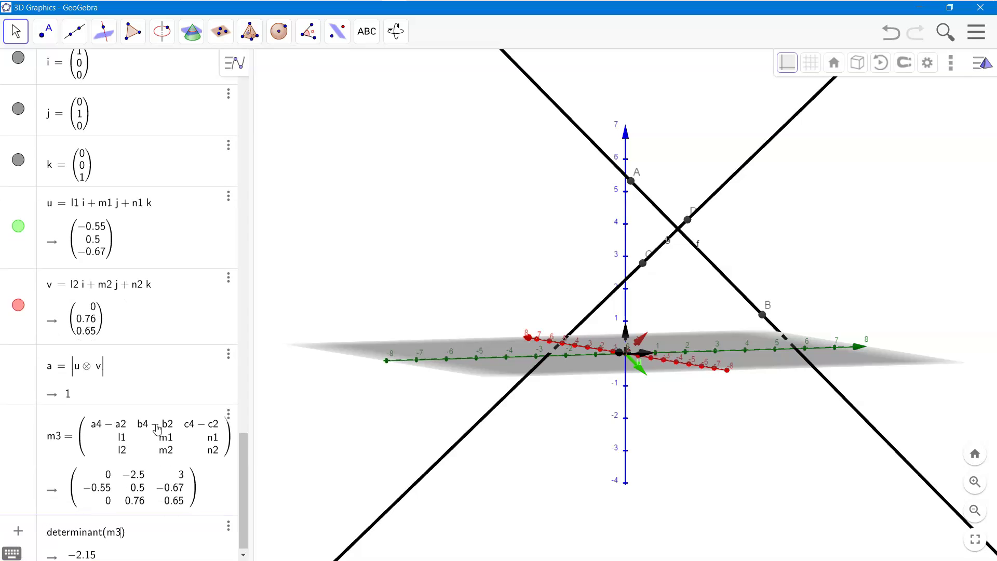
pyautogui.press('Return')
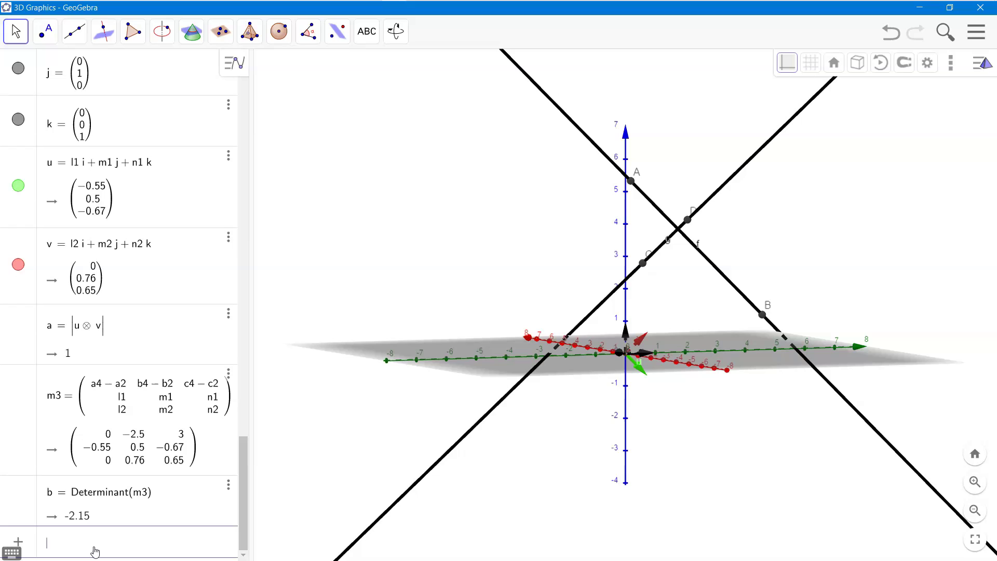
pyautogui.write('b')
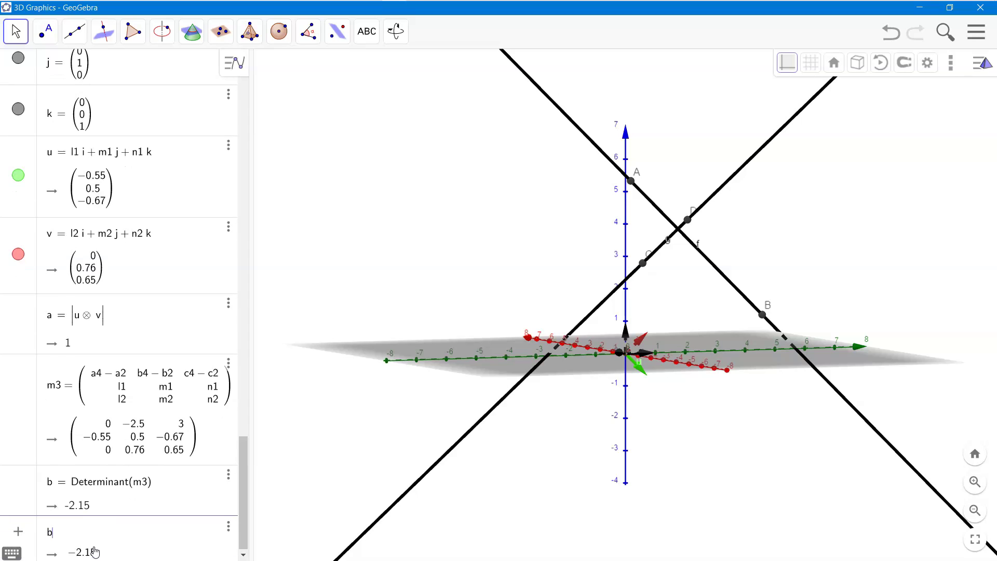
pyautogui.write('/a')
pyautogui.press('Return')
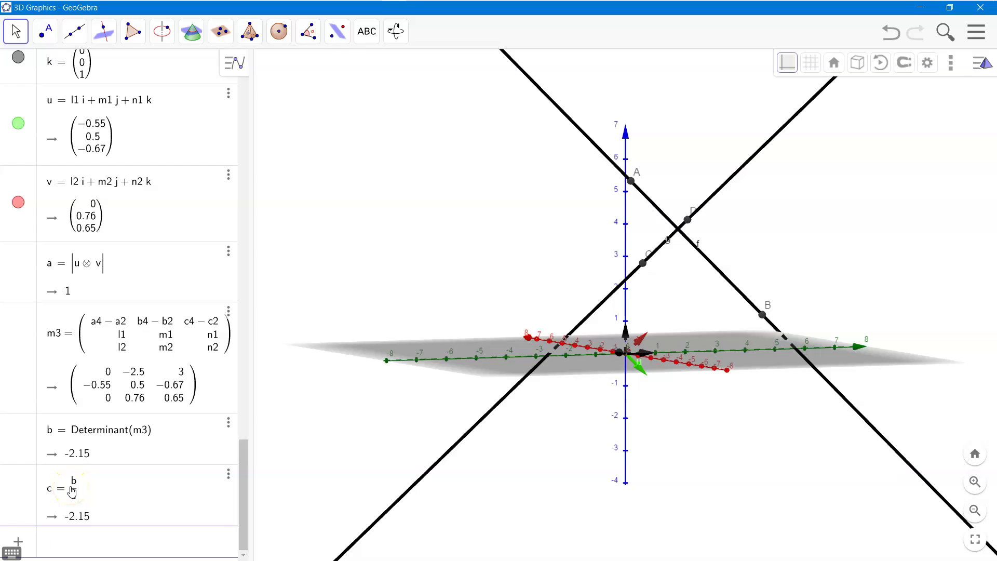
# - Redefine b as |Determinant(m3)|, so b and c both equal 2.15
pyautogui.click(68, 444)
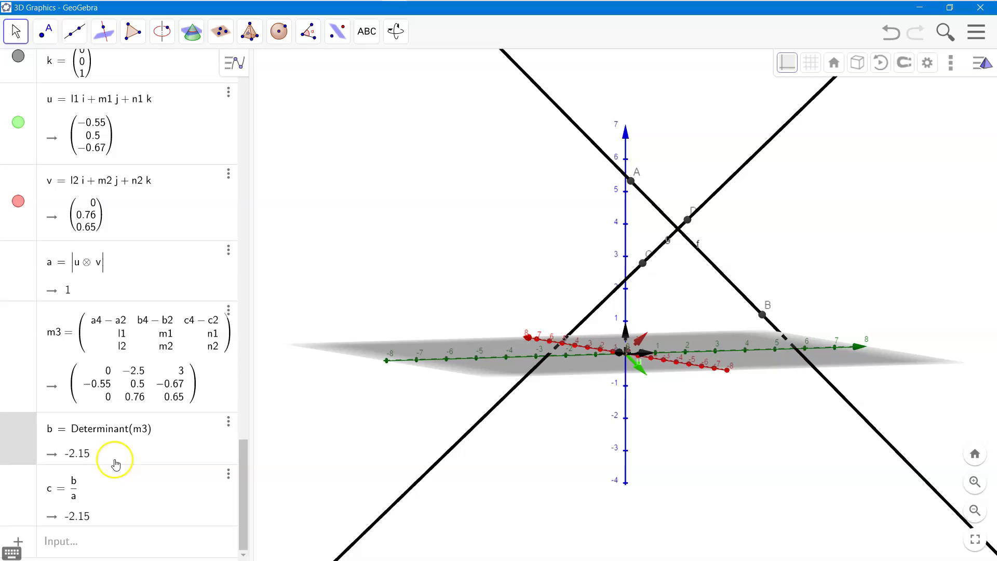
pyautogui.hotkey('ctrl', 'a')
pyautogui.press('BackSpace')
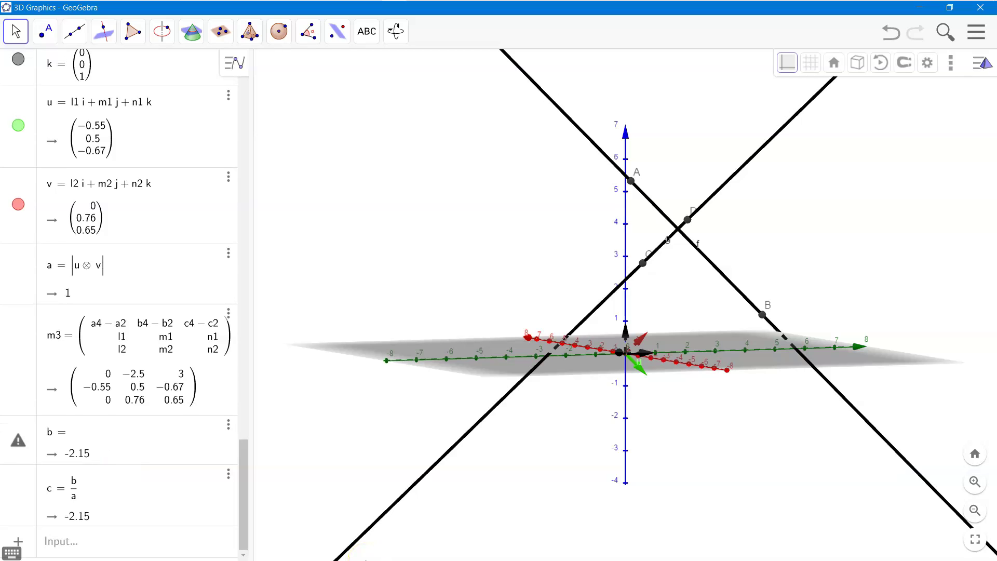
pyautogui.write('|')
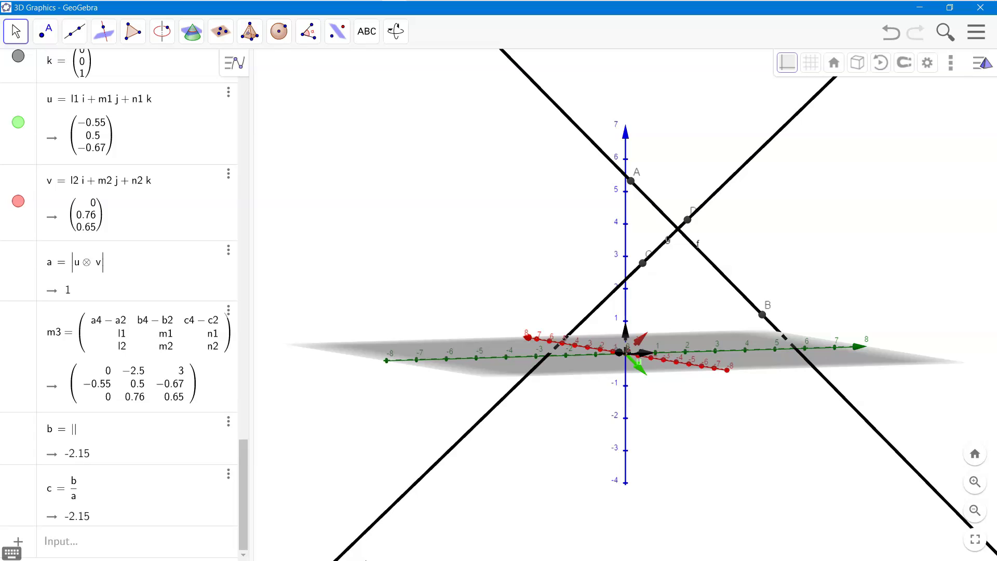
pyautogui.write('deter')
pyautogui.press('Return')
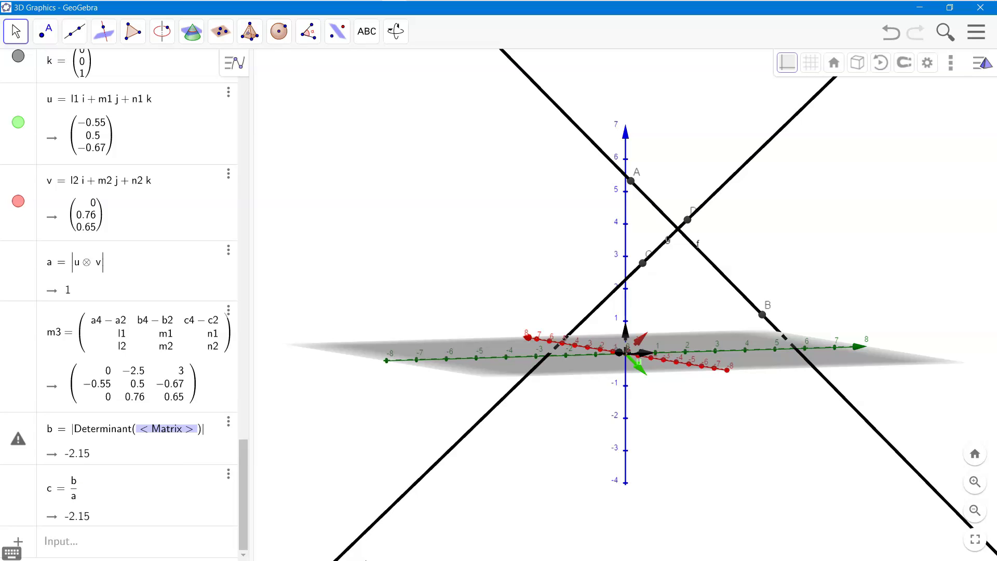
pyautogui.write('m3')
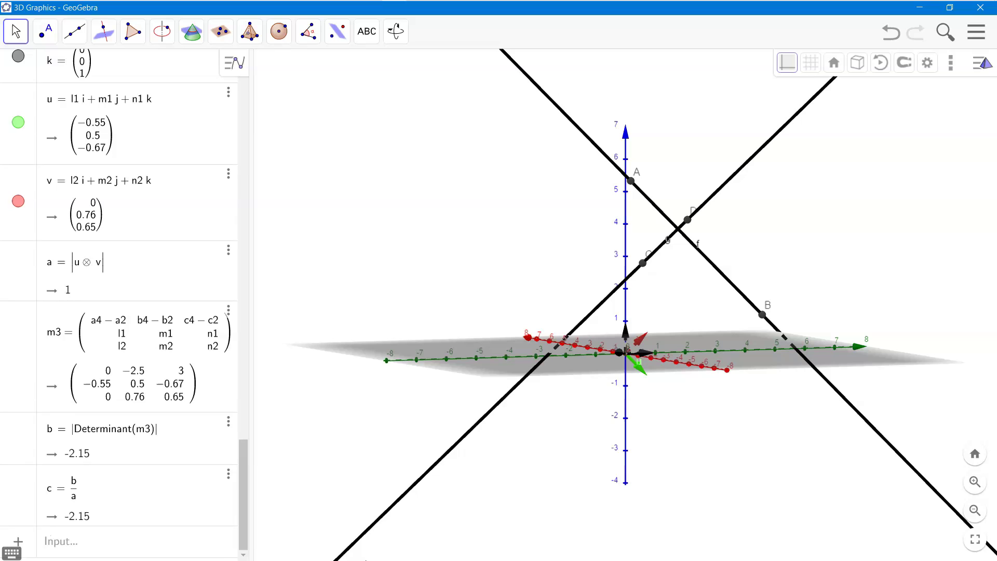
pyautogui.press('Return')
# - Turn the view to look down on the xy-plane and focus the empty input row after c
pyautogui.scroll(-2, 311, 546)
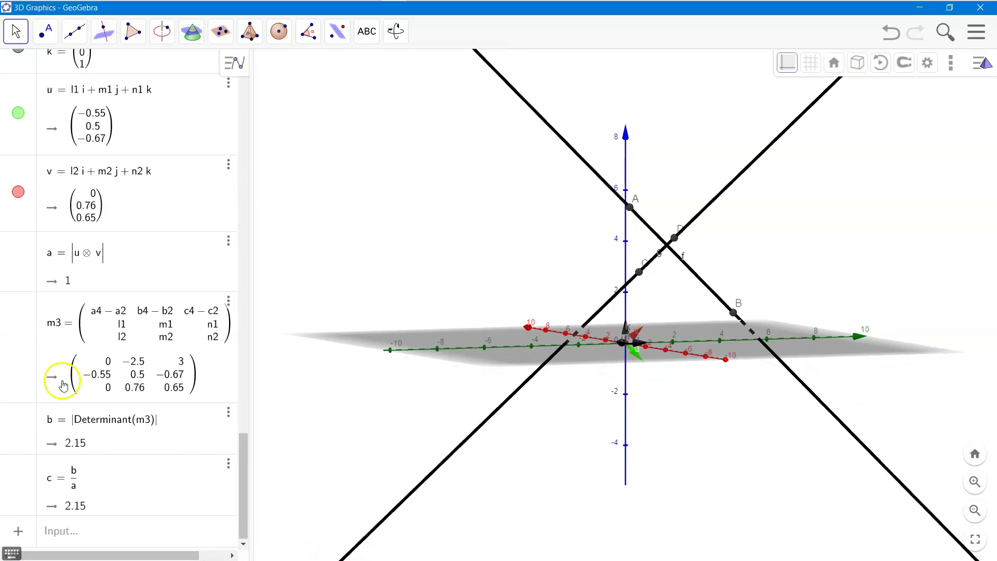
pyautogui.scroll(2, 104, 467)
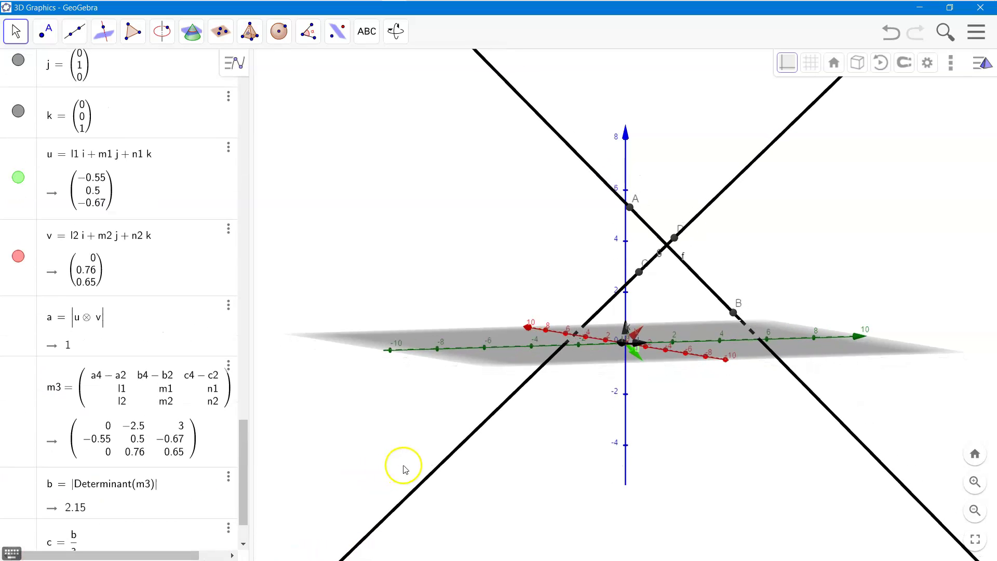
pyautogui.scroll(2, 403, 467)
pyautogui.moveTo(818, 292); pyautogui.dragTo(768, 303)
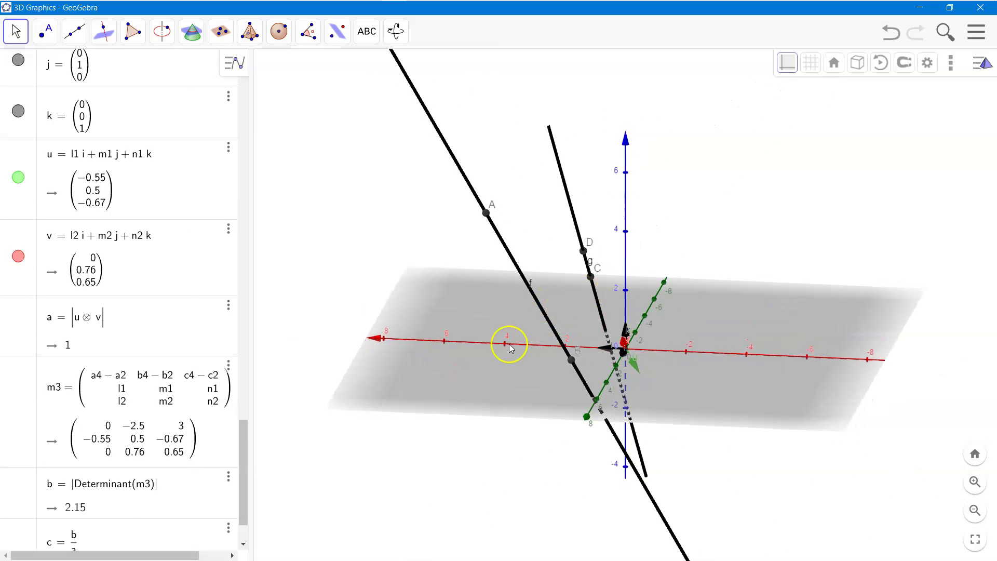
pyautogui.scroll(-2, 126, 525)
pyautogui.click(102, 538)
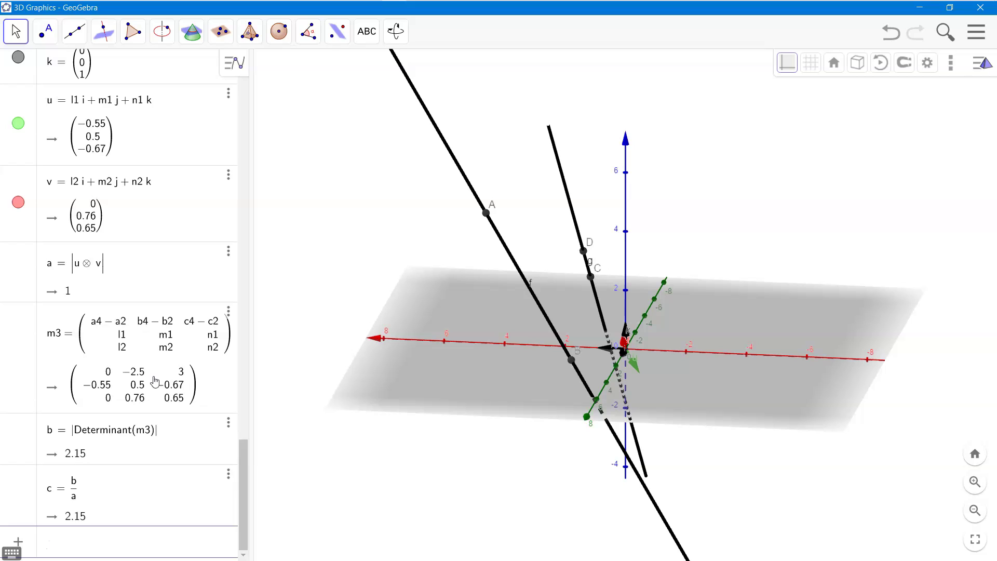
# - Add d = Distance(f, g), then drag slider b1 so c and d both read 2.3
pyautogui.write('distance(')
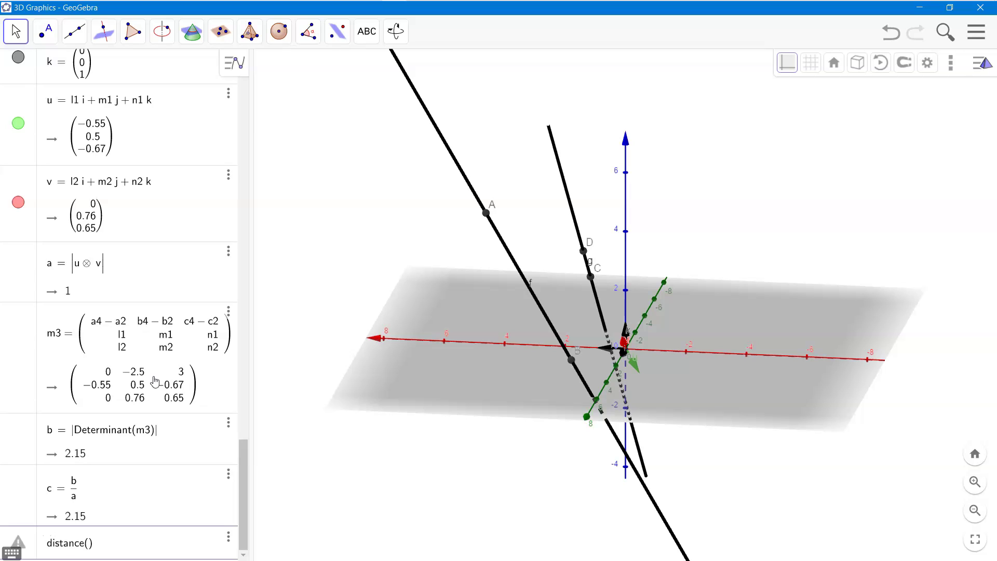
pyautogui.write('f, g')
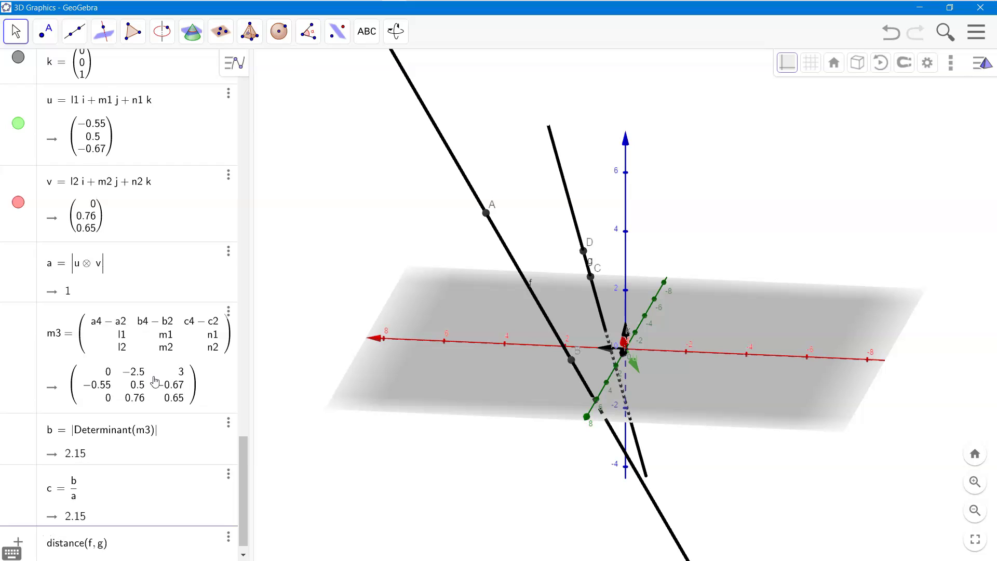
pyautogui.press('Return')
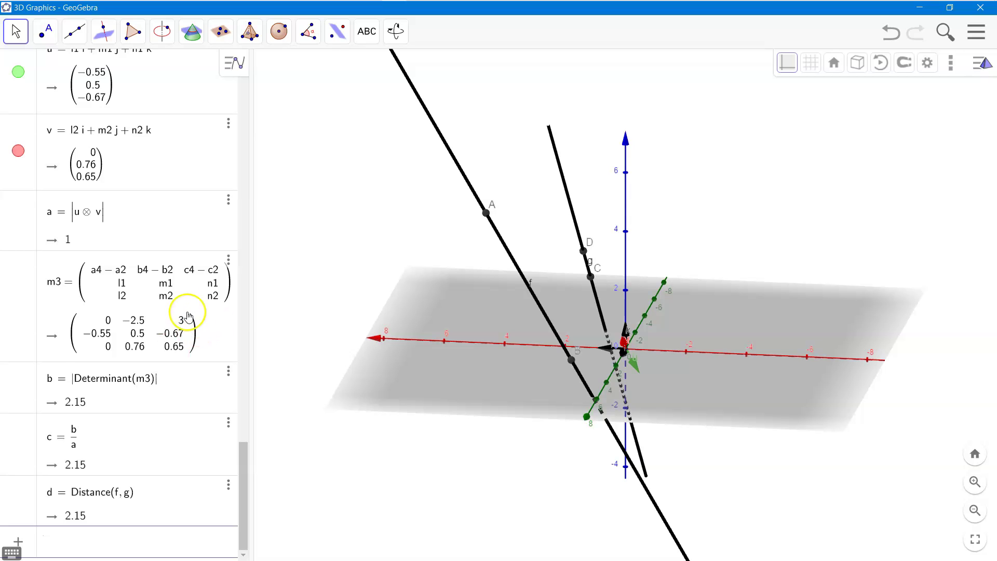
pyautogui.scroll(15, 185, 327)
pyautogui.scroll(1, 187, 294)
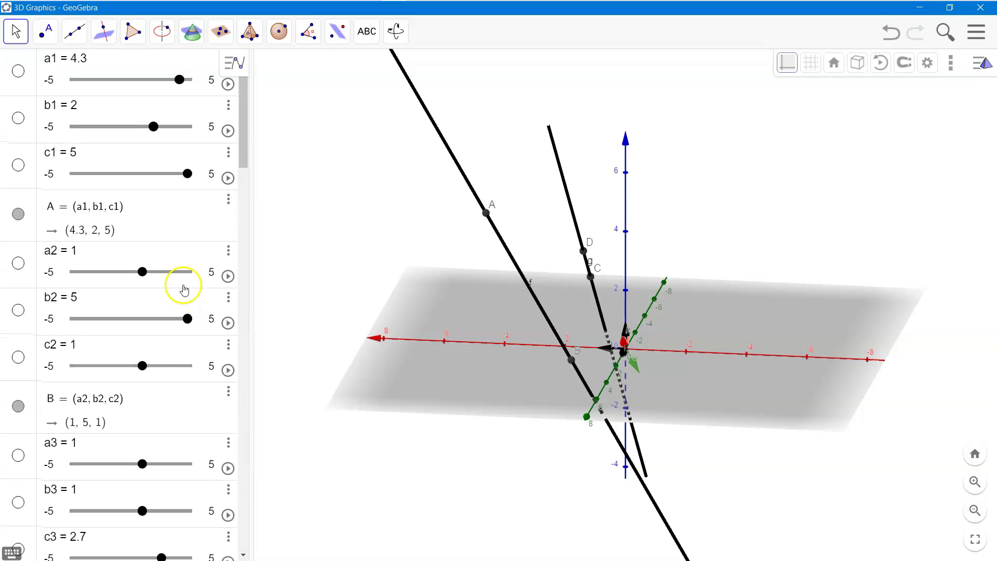
pyautogui.moveTo(154, 128); pyautogui.dragTo(154, 187)
pyautogui.scroll(-7, 163, 369)
pyautogui.scroll(-15, 163, 369)
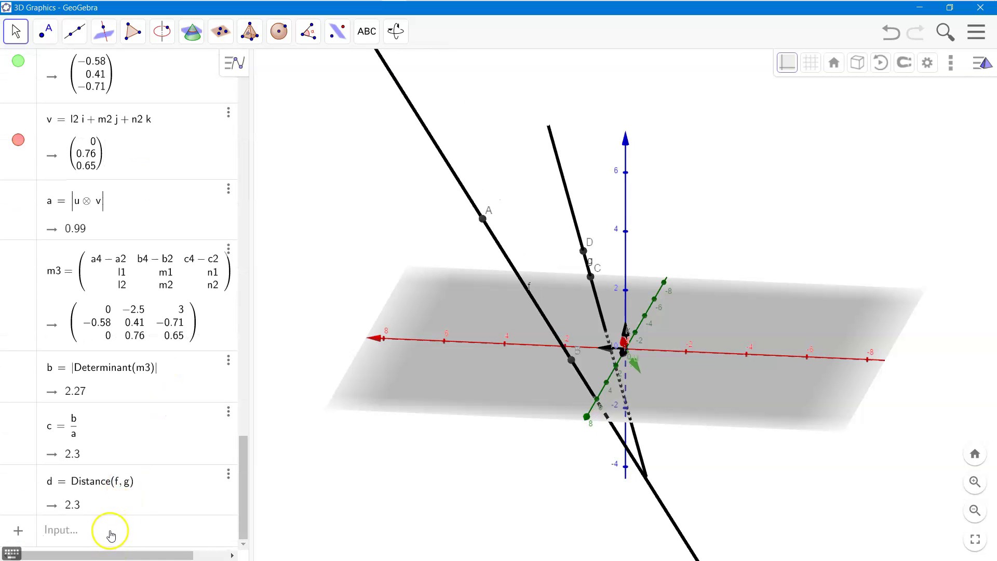
# - Enter text("Shortest Distance : " + c + " : " + d), creating a label reading 2.3 : 2.3
pyautogui.click(112, 529)
pyautogui.write('te')
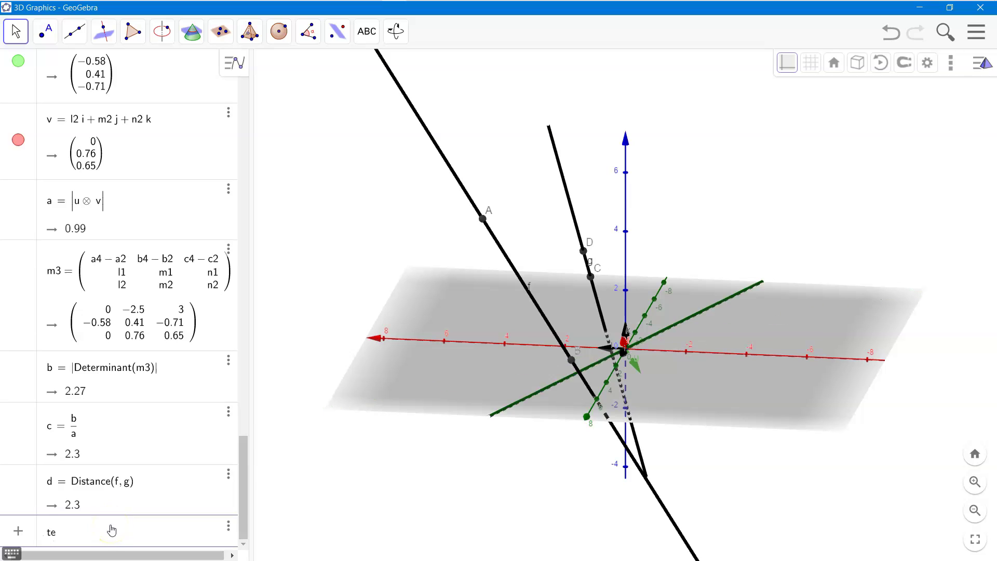
pyautogui.write('xt()"Shortest')
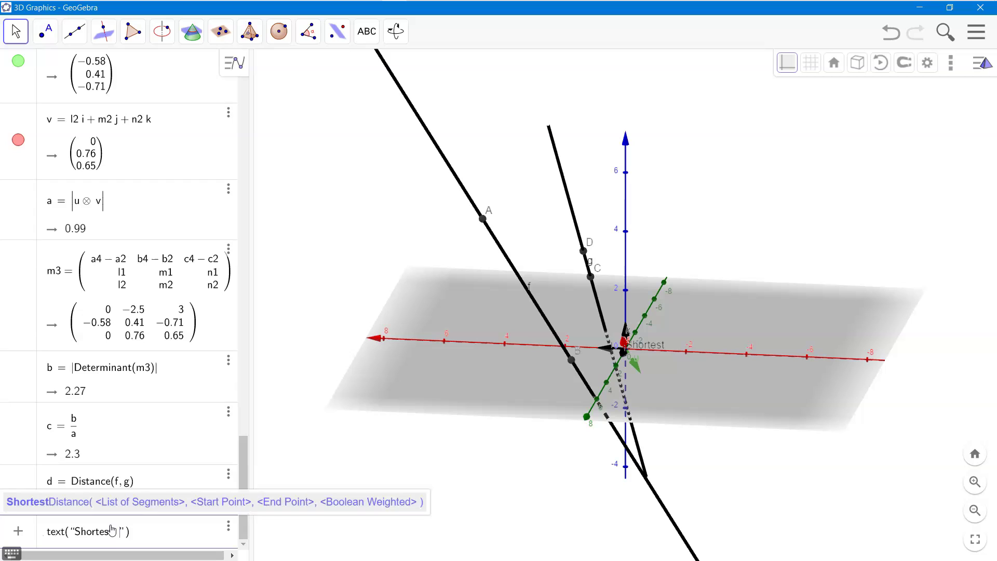
pyautogui.write('Distance :')
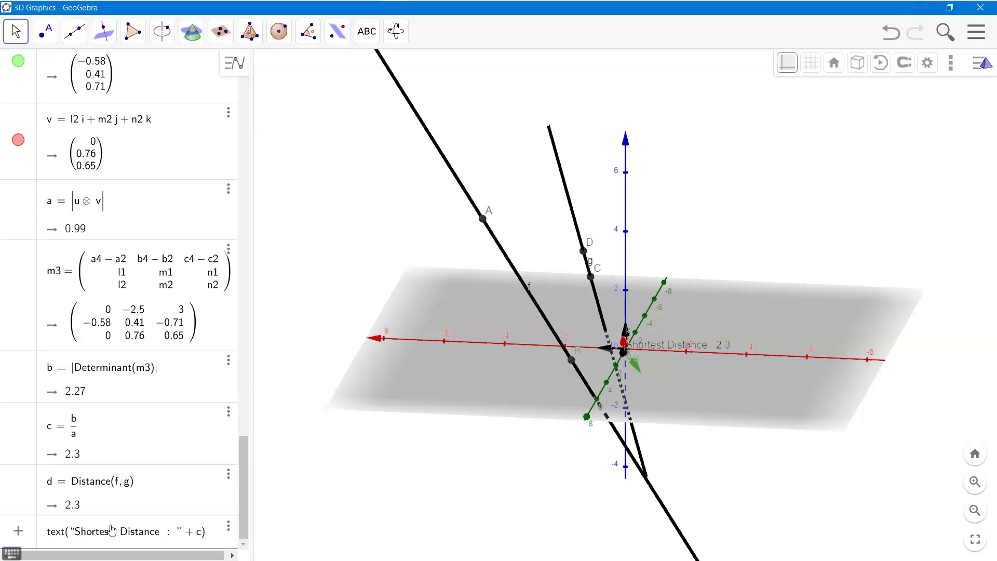
pyautogui.write('"')
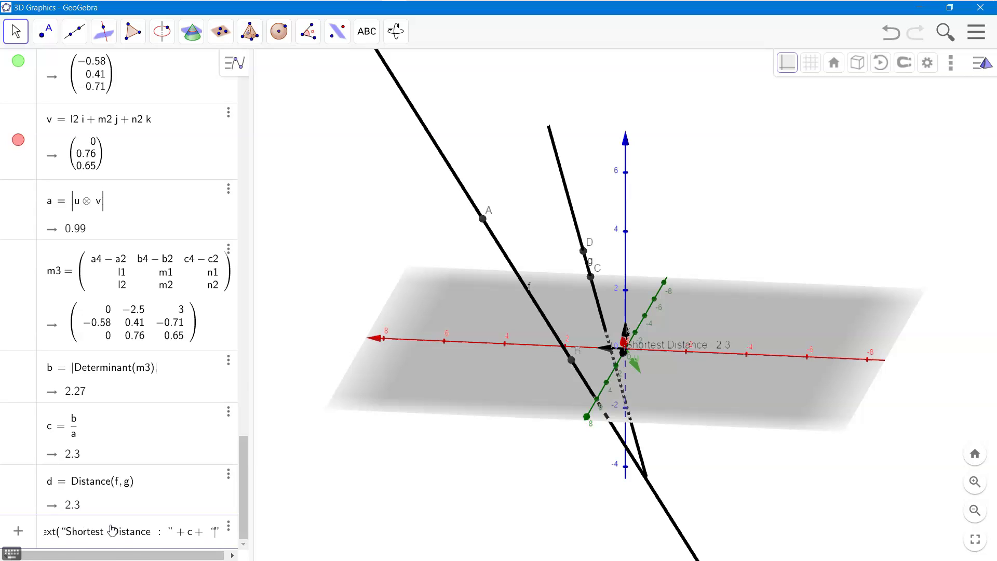
pyautogui.write(' : " ')
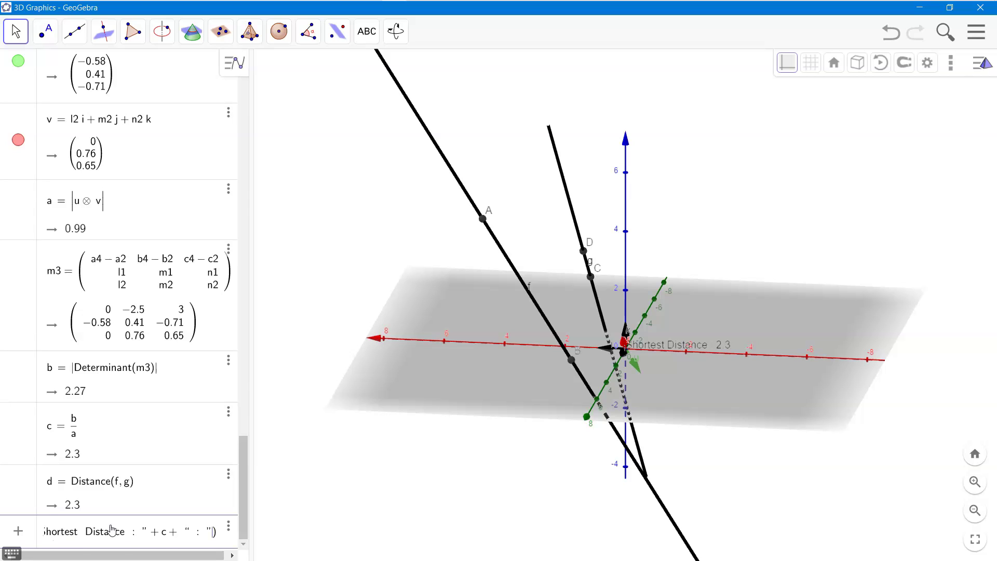
pyautogui.write('+ d')
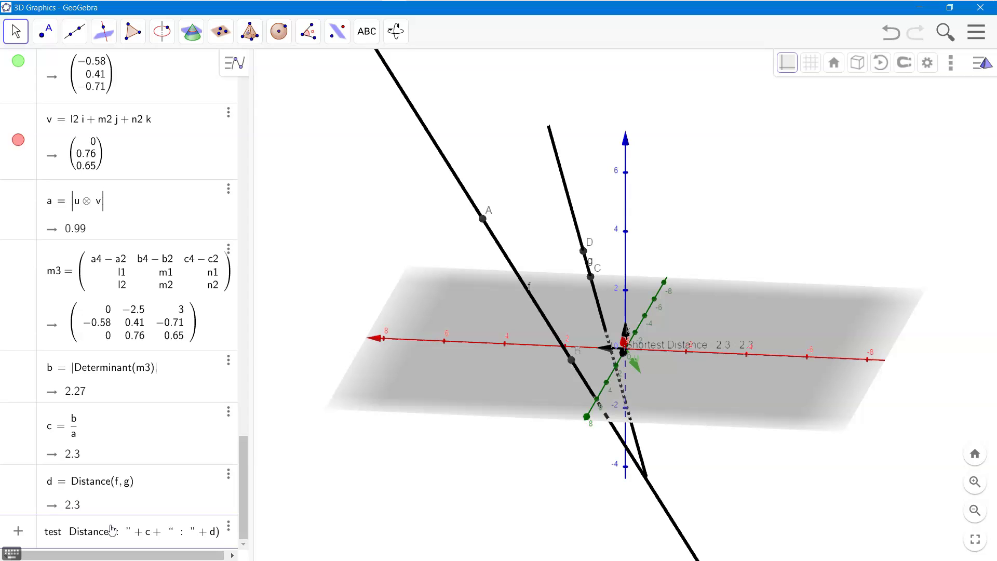
pyautogui.press('Return')
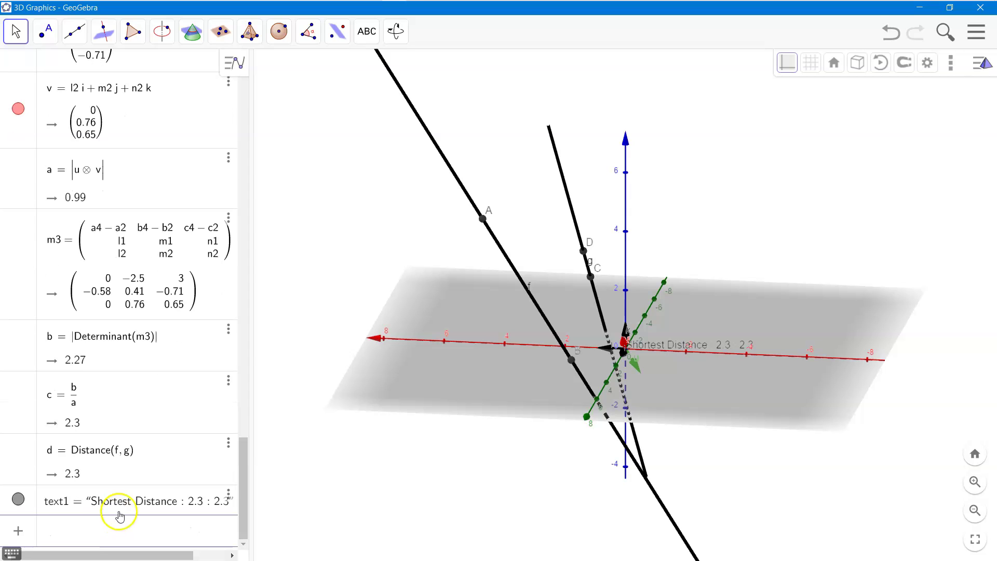
pyautogui.scroll(5, 116, 462)
pyautogui.scroll(-4, 112, 468)
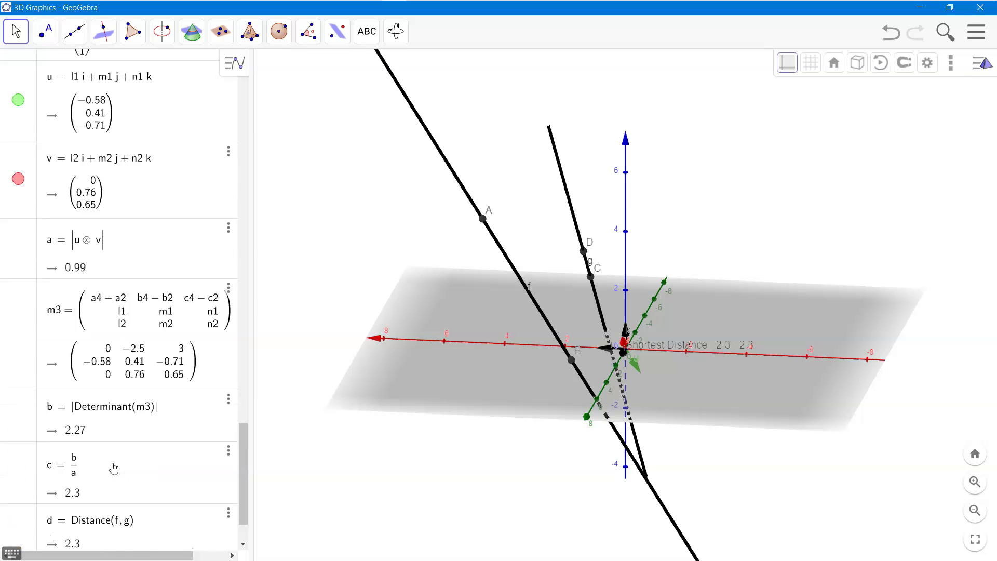
pyautogui.scroll(-2, 114, 469)
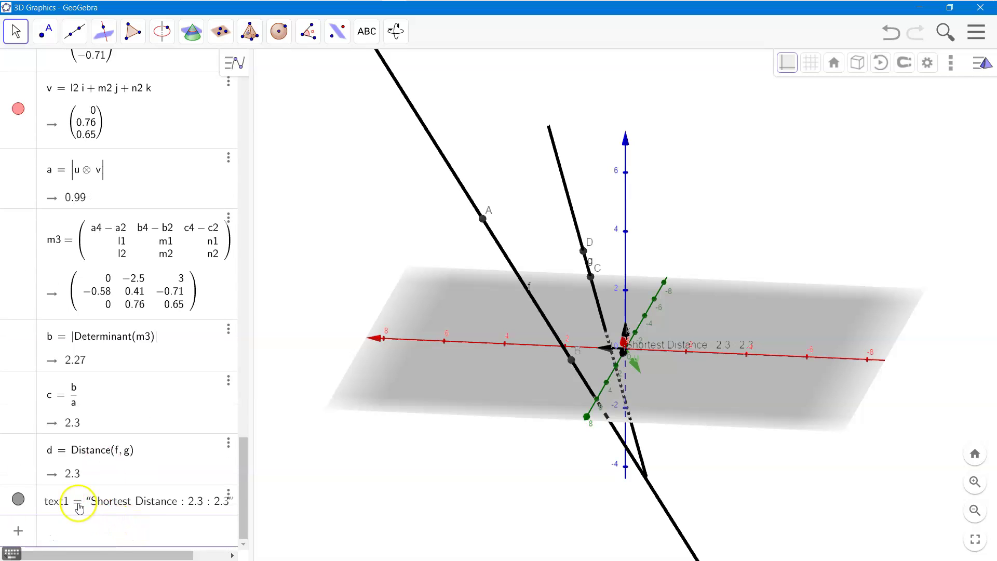
# - Drag the Shortest Distance label up and left into open space, then restore the standard 3D view
pyautogui.click(694, 348)
pyautogui.moveTo(719, 349); pyautogui.dragTo(715, 283)
pyautogui.click(716, 351)
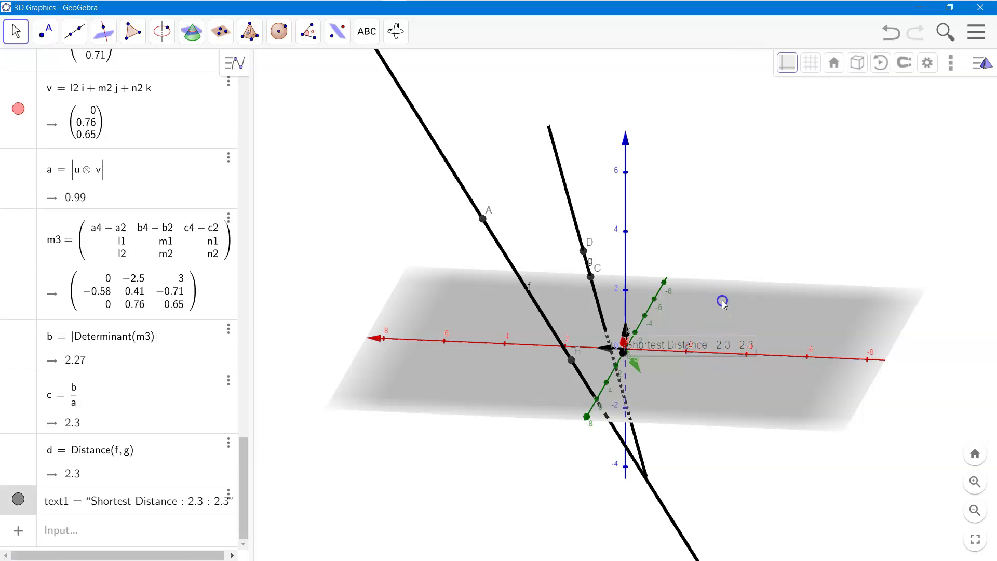
pyautogui.click(719, 403)
pyautogui.moveTo(719, 404); pyautogui.dragTo(702, 388)
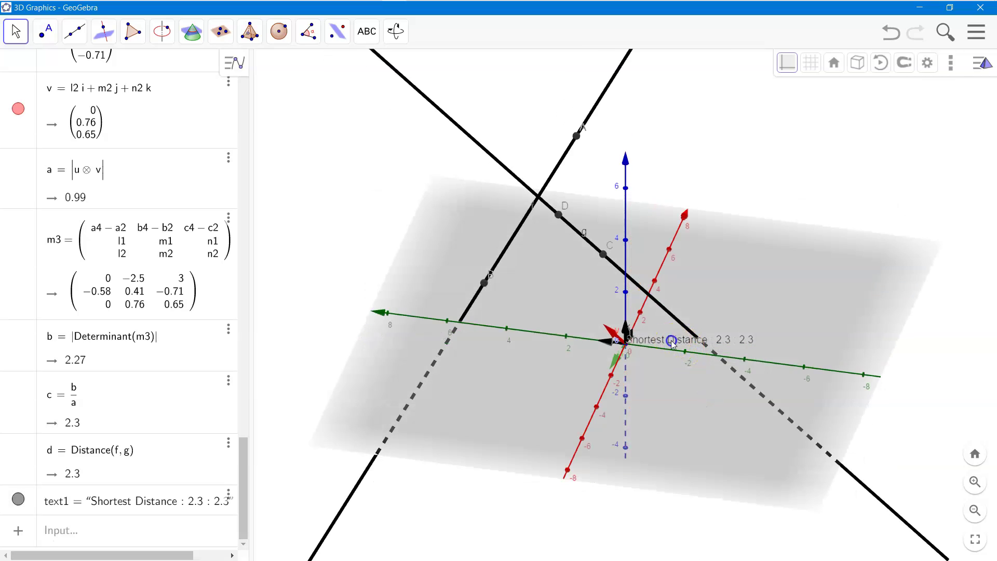
pyautogui.moveTo(671, 343); pyautogui.dragTo(400, 176)
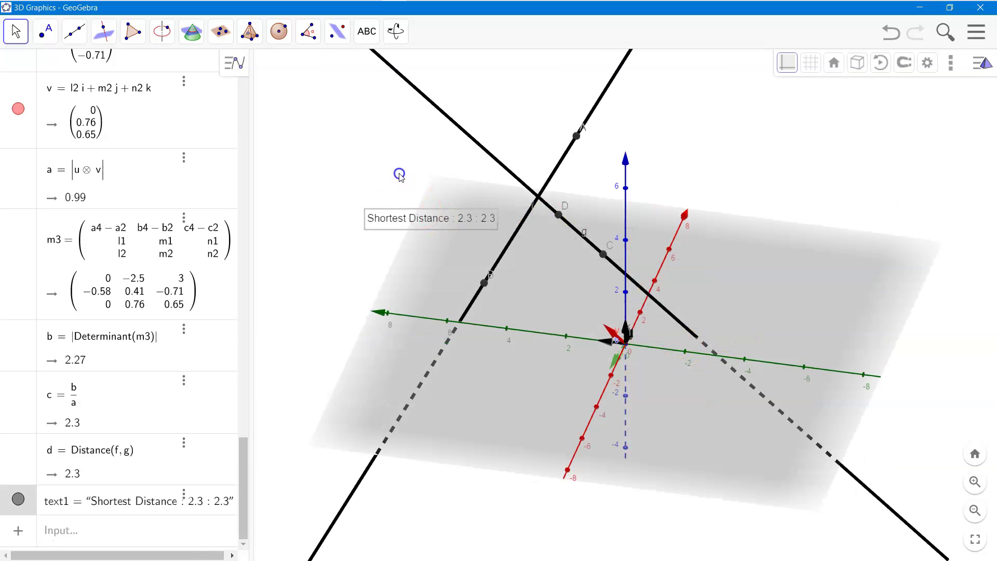
pyautogui.click(377, 165)
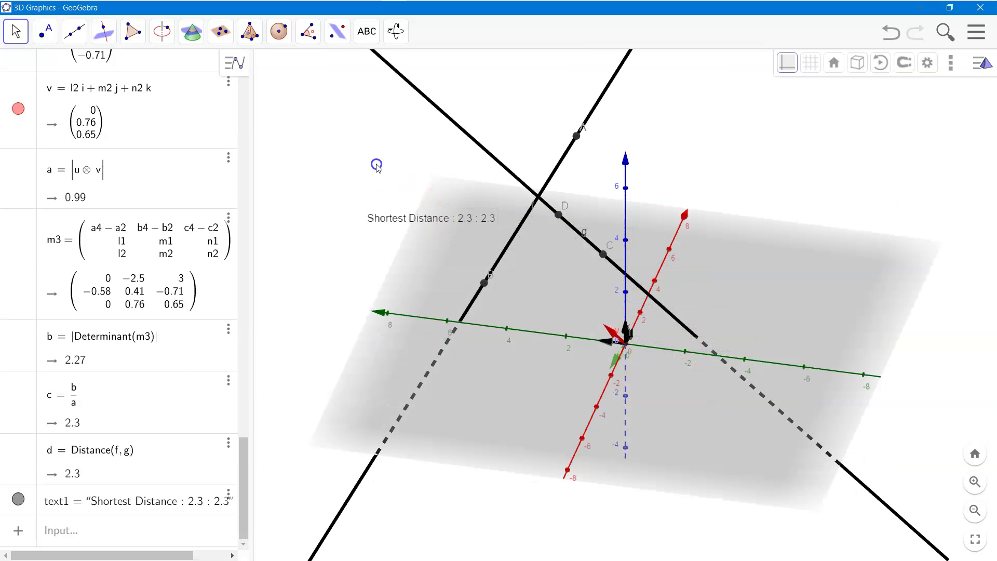
pyautogui.click(974, 453)
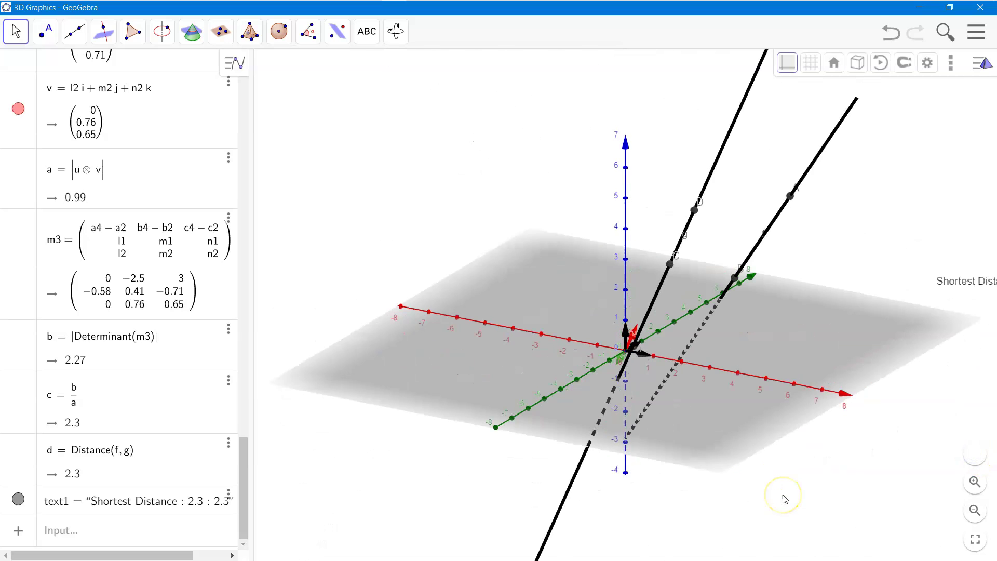
pyautogui.click(967, 281)
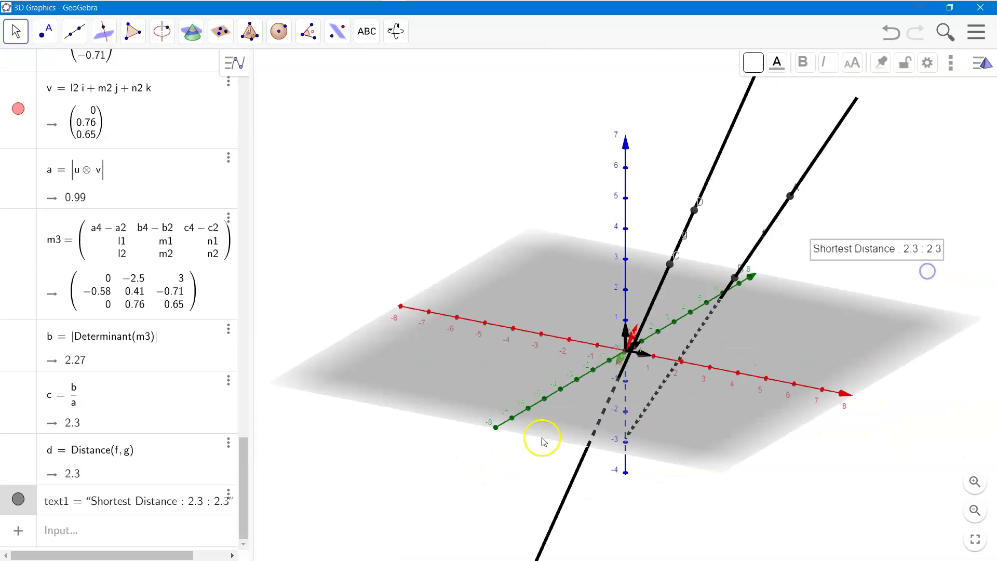
# - Move points A and B: a1 to 3.7, b1 to -0.9, c1 to 3.7, a2 to 2.8, b2 to 2.5, then raise c2
pyautogui.scroll(15, 52, 226)
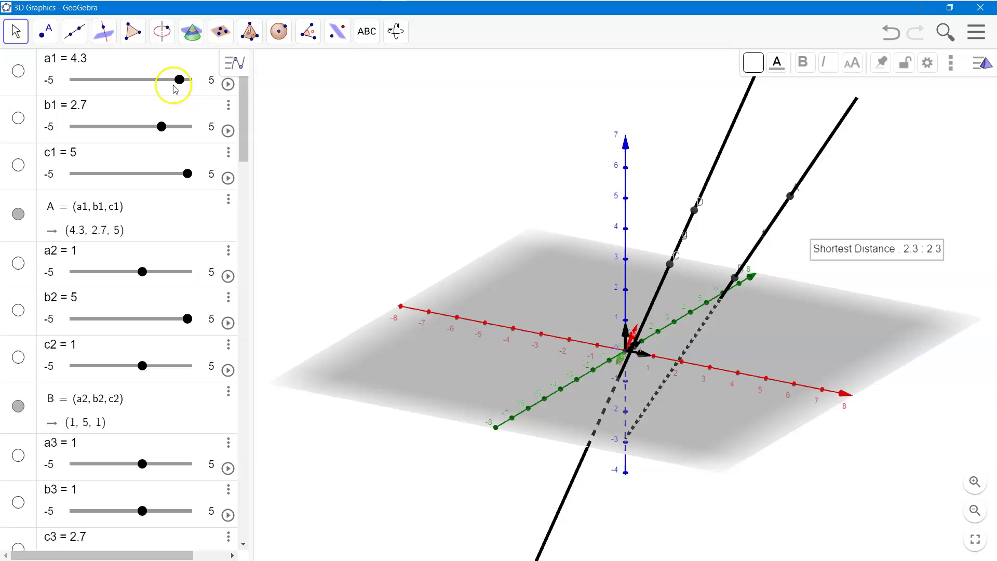
pyautogui.moveTo(179, 79); pyautogui.dragTo(172, 81)
pyautogui.moveTo(159, 125); pyautogui.dragTo(121, 128)
pyautogui.moveTo(186, 173)
pyautogui.mouseDown()
pyautogui.moveTo(158, 173)
pyautogui.moveTo(173, 174)
pyautogui.mouseUp()
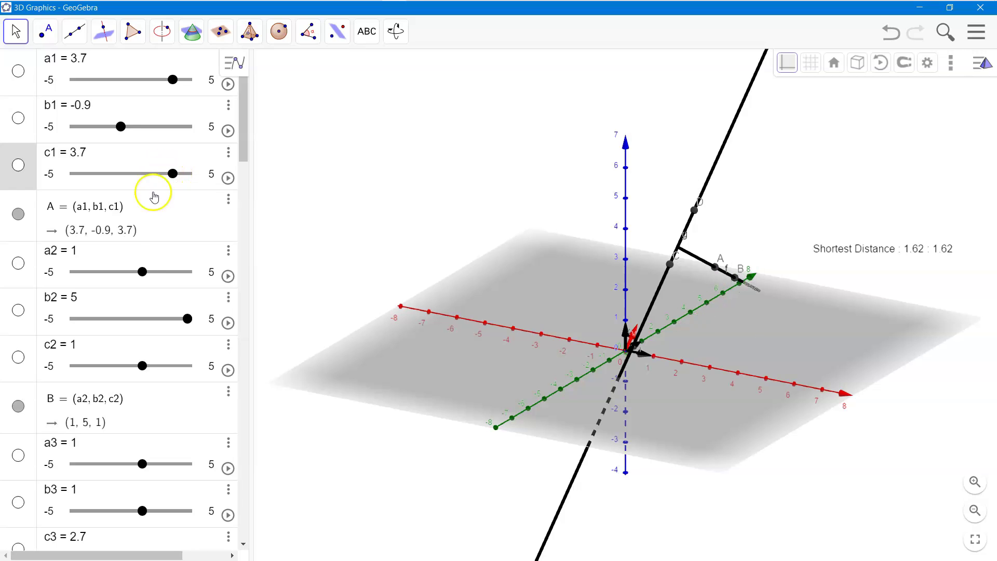
pyautogui.click(144, 274)
pyautogui.moveTo(147, 278)
pyautogui.mouseDown()
pyautogui.moveTo(127, 271)
pyautogui.moveTo(164, 273)
pyautogui.mouseUp()
pyautogui.moveTo(187, 318); pyautogui.dragTo(161, 320)
pyautogui.click(143, 369)
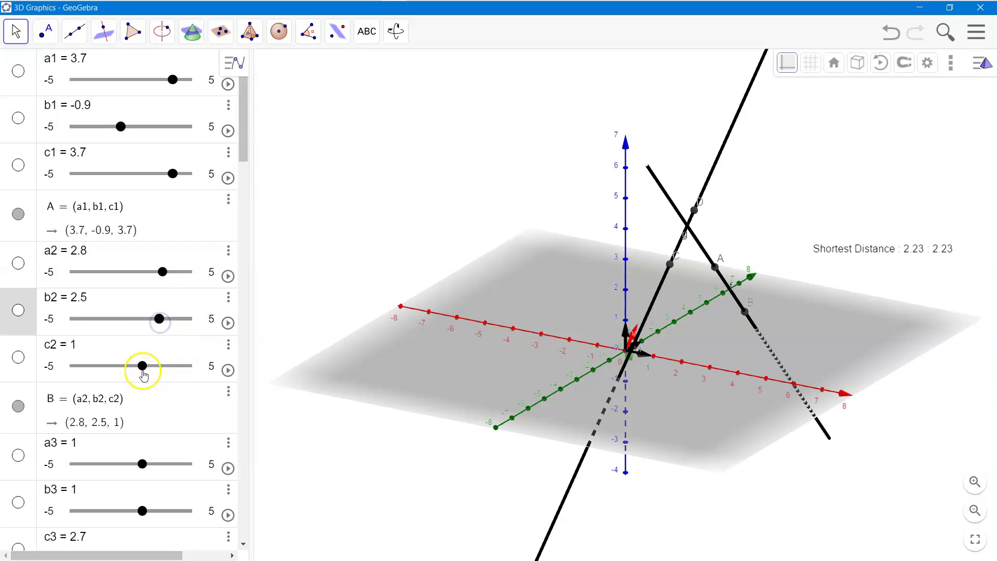
pyautogui.moveTo(151, 370); pyautogui.dragTo(184, 369)
# - Move points C and D with a3 2.8, c3 4 and b4 0.6; the label reads 0.22 : 0.22
pyautogui.scroll(-6, 184, 370)
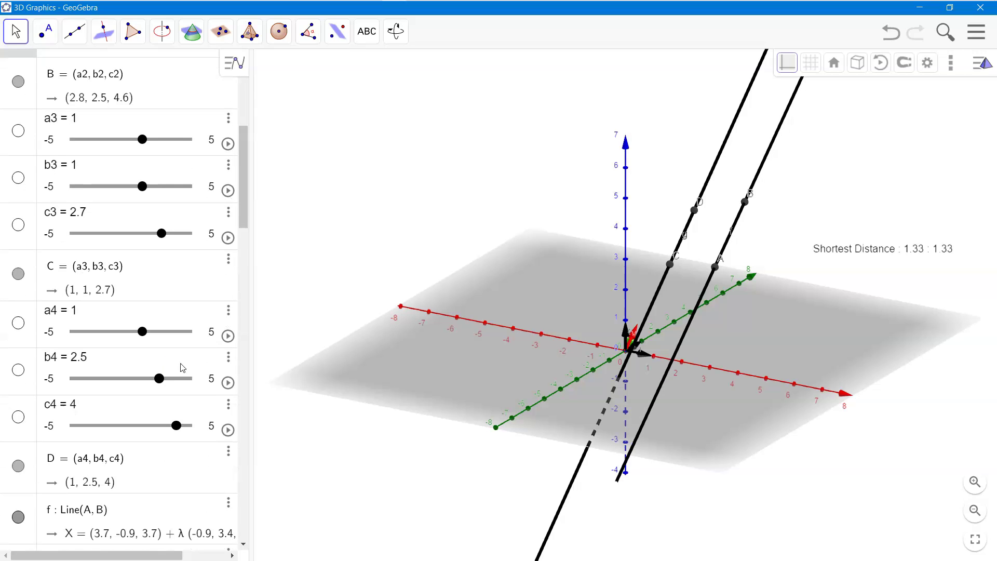
pyautogui.moveTo(144, 142); pyautogui.dragTo(165, 141)
pyautogui.moveTo(168, 248)
pyautogui.mouseDown()
pyautogui.moveTo(163, 237)
pyautogui.moveTo(190, 234)
pyautogui.moveTo(177, 235)
pyautogui.mouseUp()
pyautogui.moveTo(158, 378); pyautogui.dragTo(137, 378)
pyautogui.scroll(-10, 189, 407)
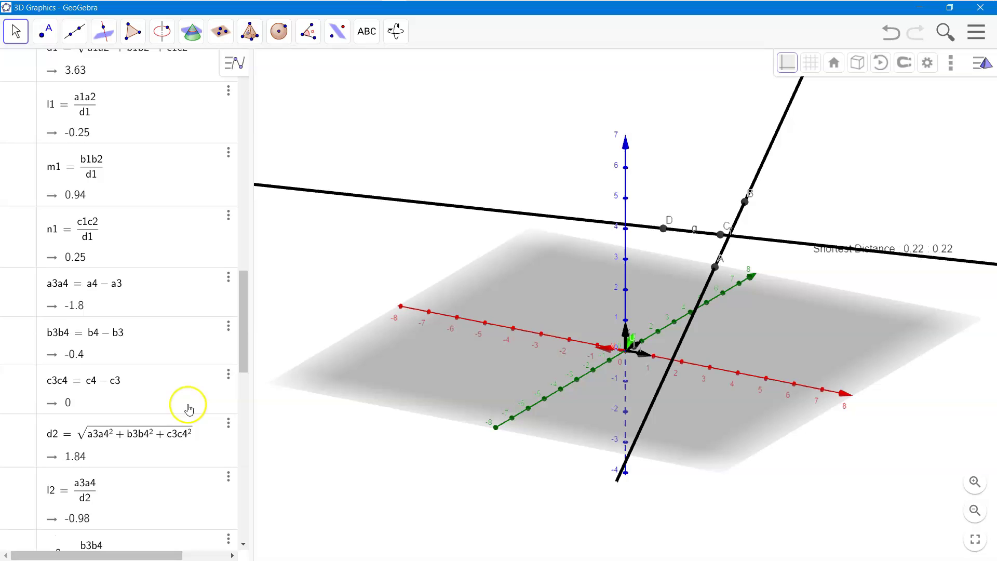
pyautogui.scroll(-5, 192, 381)
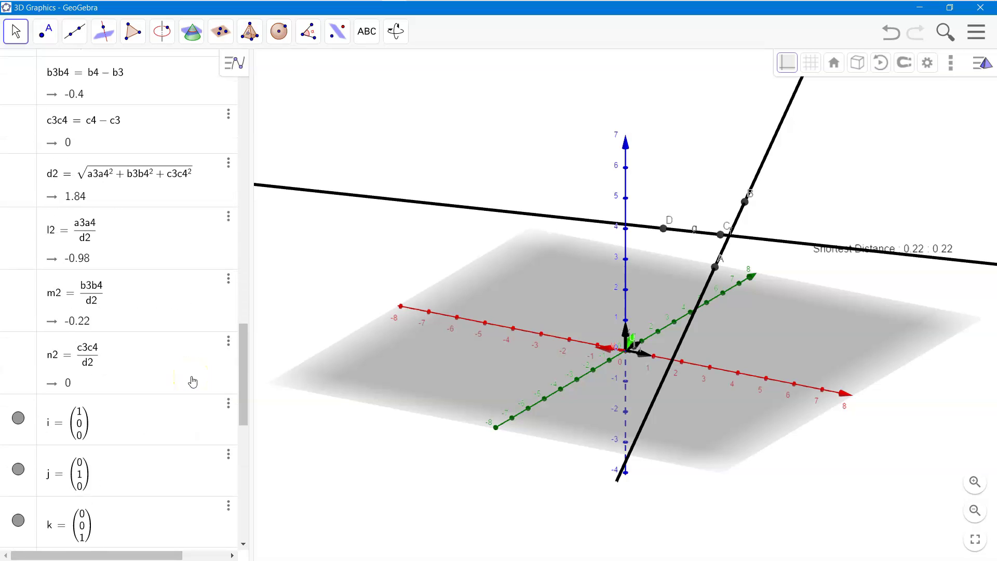
pyautogui.scroll(15, 231, 354)
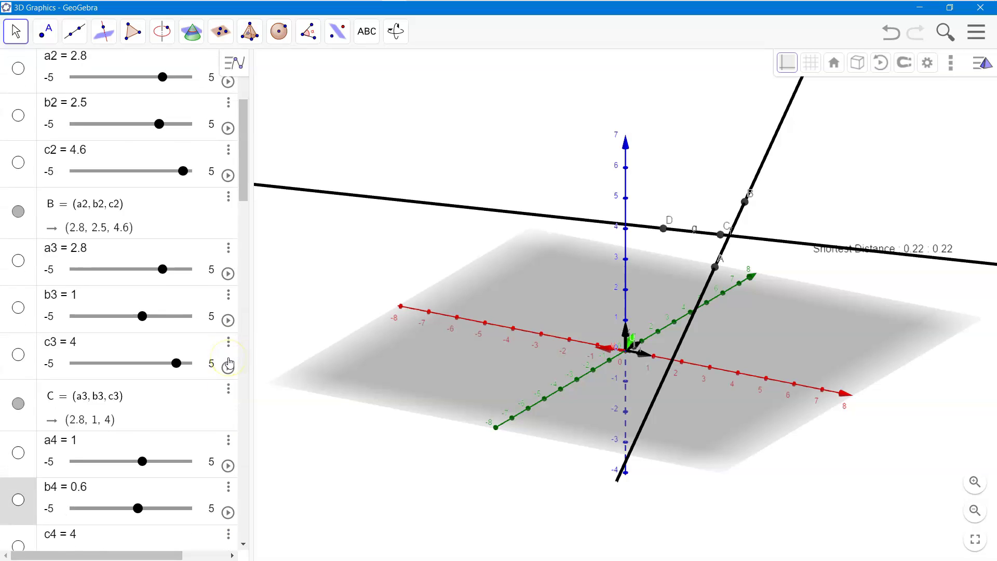